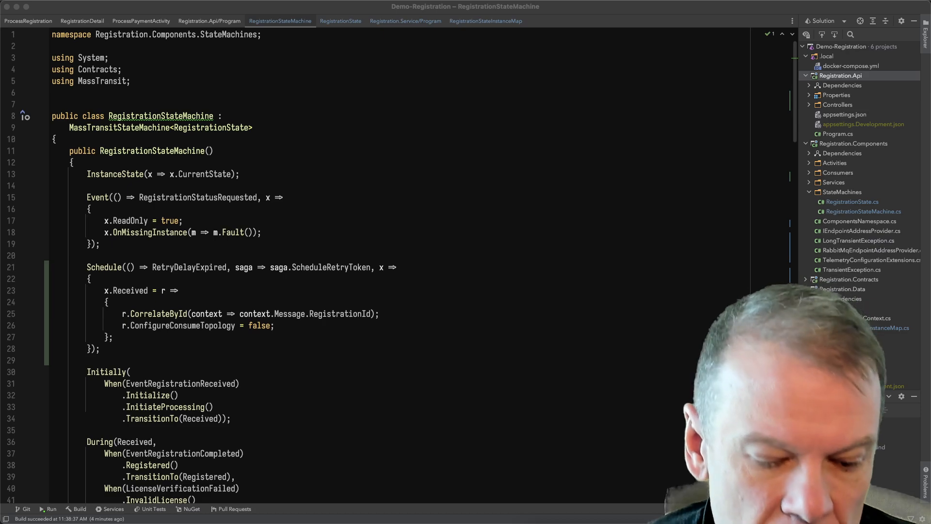
Step: Switch to Postman and send POST /Registration with cardNumber 4242
{"action": "key", "text": "super+Tab"}
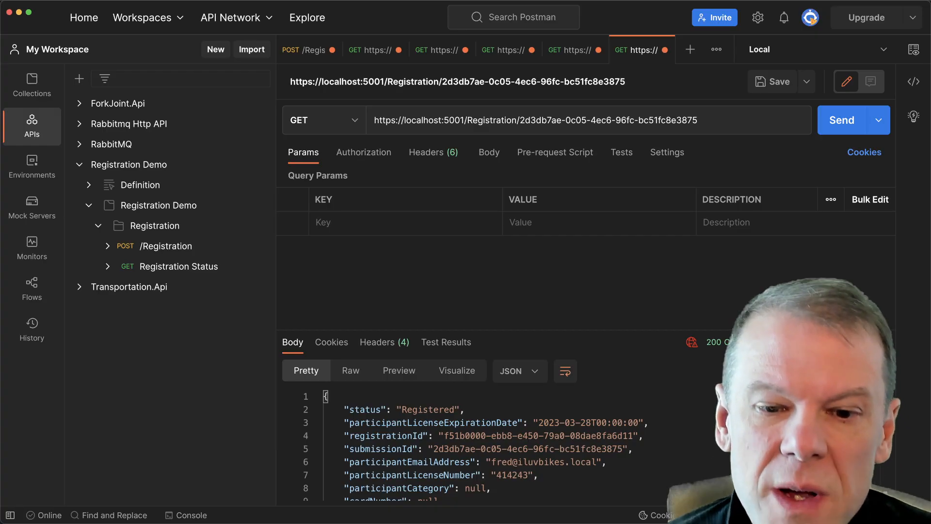
{"action": "left_click", "coordinate": [166, 246]}
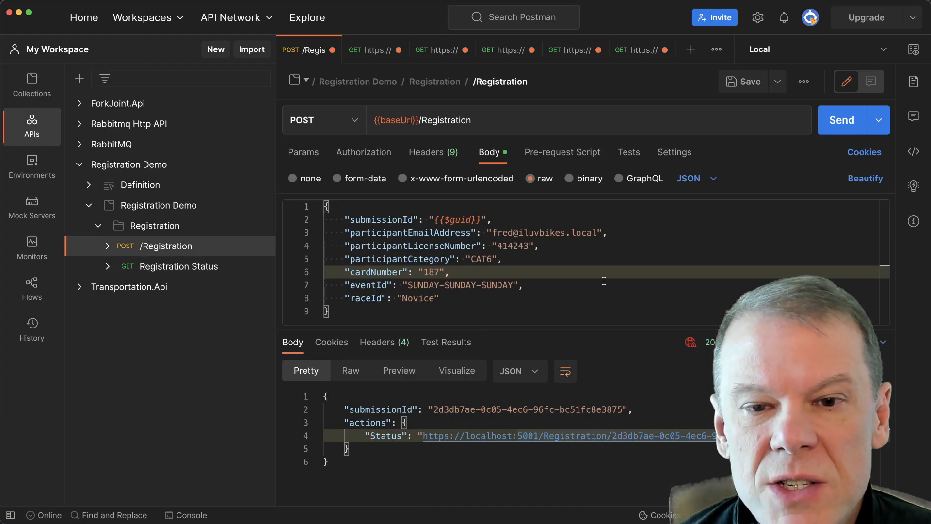
{"action": "double_click", "coordinate": [431, 272]}
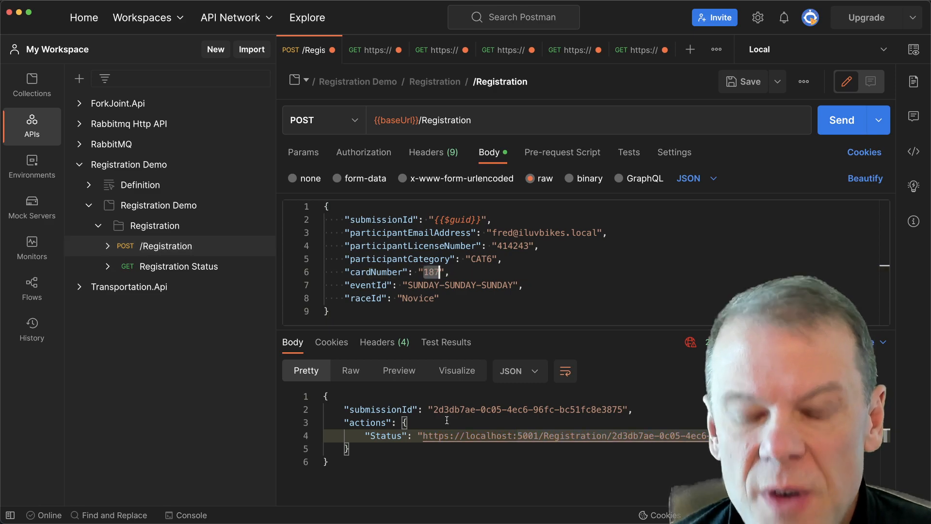
{"action": "type", "text": "4242"}
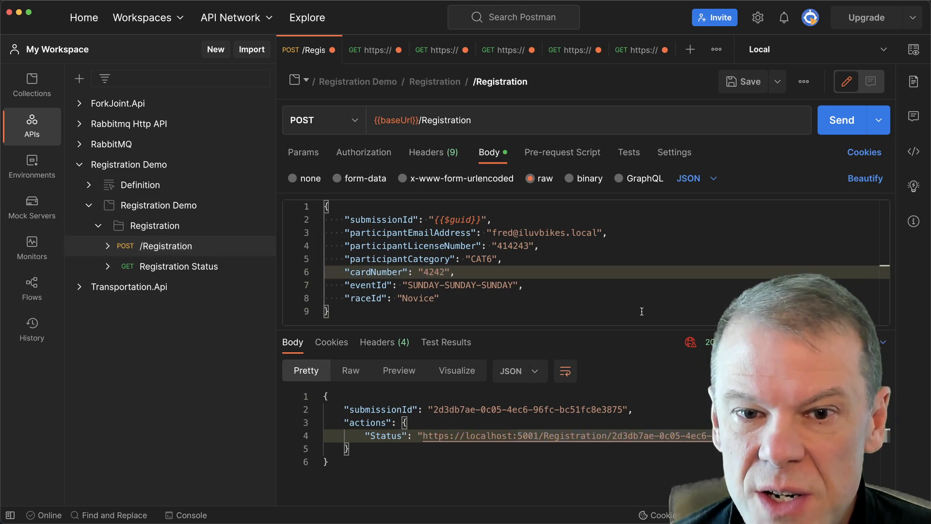
{"action": "left_click", "coordinate": [842, 119]}
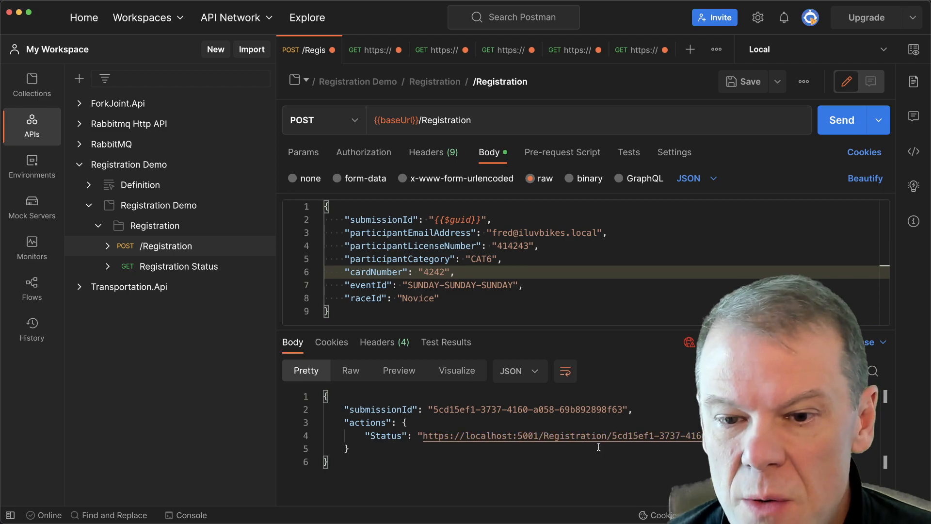
Step: Fetch the returned Status link to see Registered, then go back to the POST request
{"action": "left_click", "coordinate": [560, 436]}
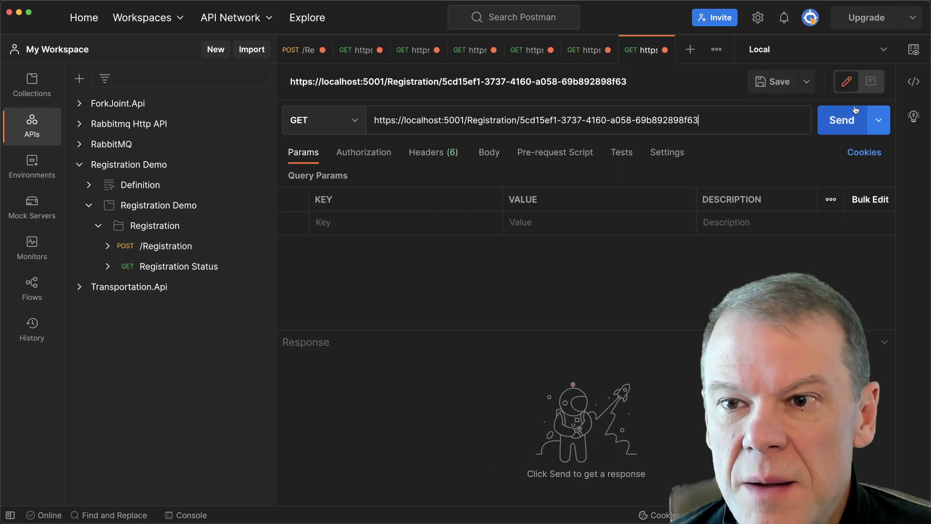
{"action": "left_click", "coordinate": [844, 120]}
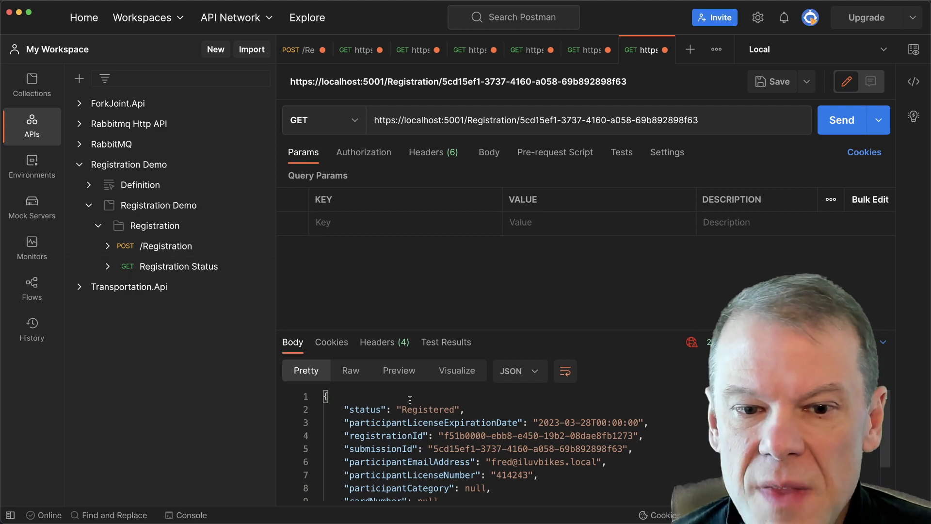
{"action": "left_click", "coordinate": [166, 246]}
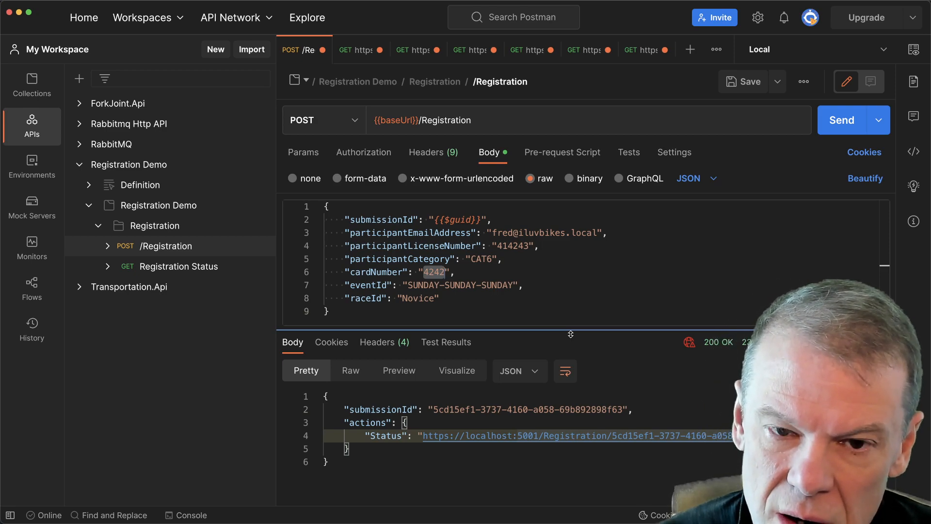
{"action": "type", "text": "187"}
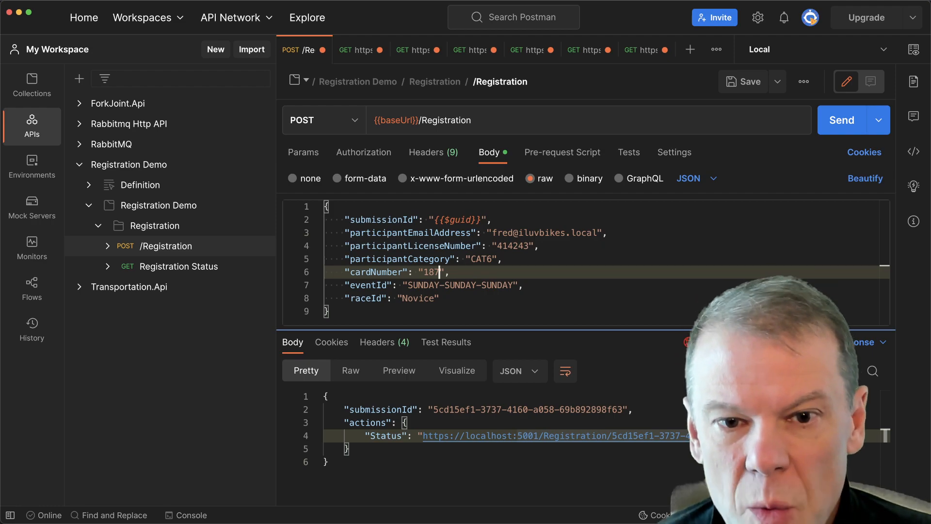
{"action": "type", "text": "187"}
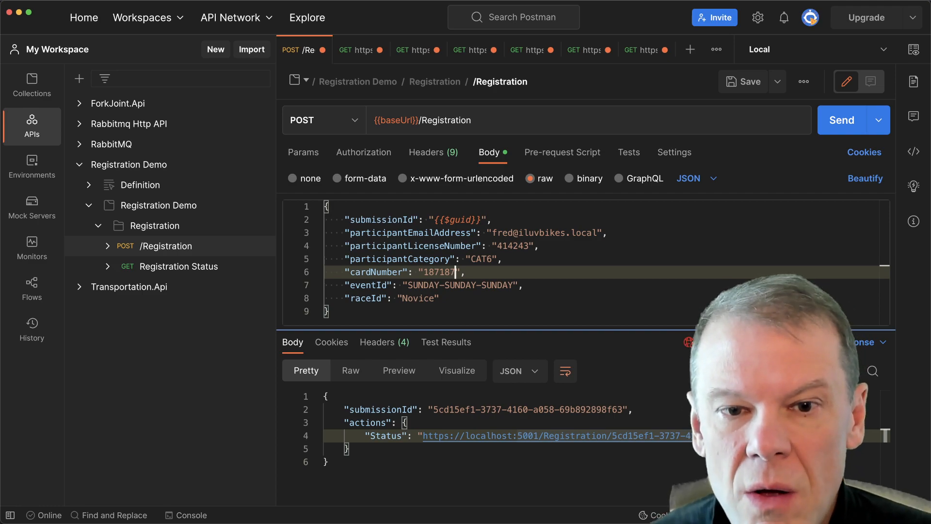
Step: Resend the POST with cardNumber 187187 and fetch its status until WaitingToRetry becomes Registered
{"action": "key", "text": "ctrl+Return"}
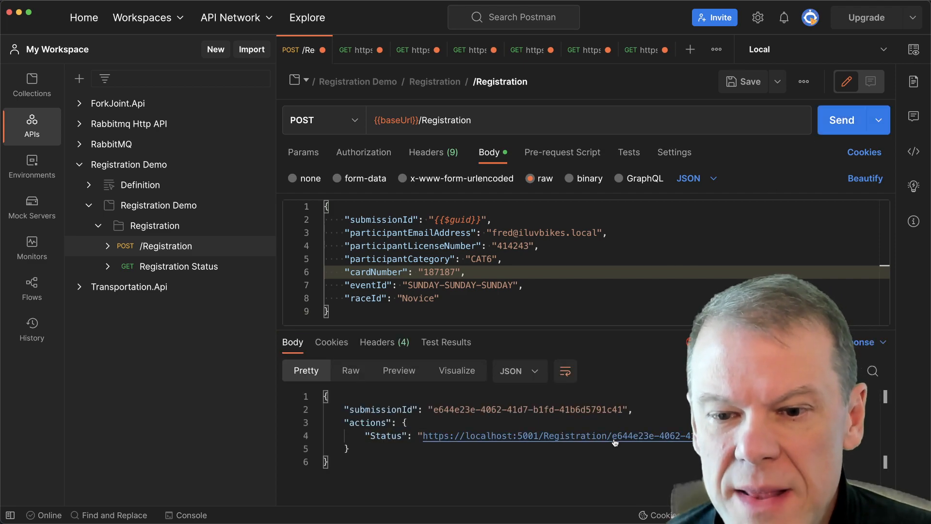
{"action": "left_click", "coordinate": [615, 436]}
{"action": "left_click", "coordinate": [835, 120]}
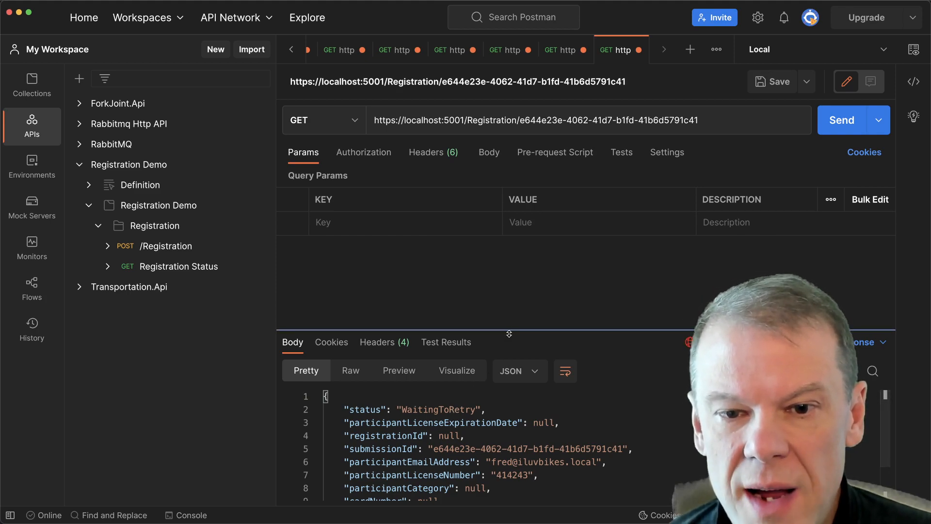
{"action": "left_click_drag", "start_coordinate": [502, 329], "coordinate": [503, 289]}
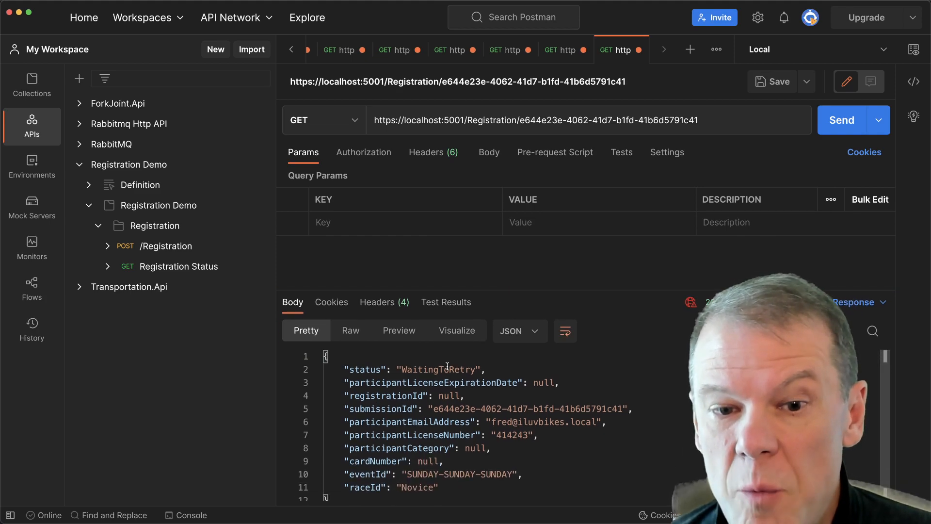
{"action": "left_click", "coordinate": [840, 131]}
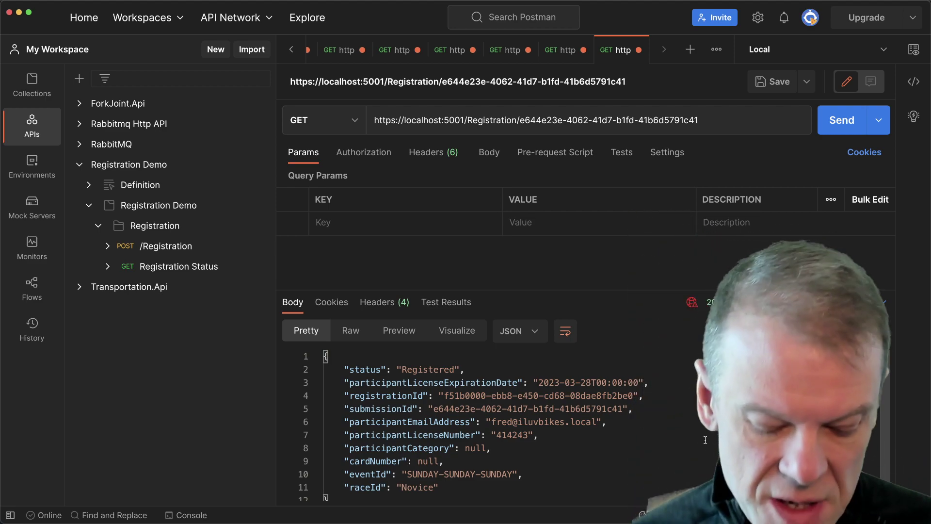
Step: Back in Rider, highlight the WaitingToRetry state and RetryDelayExpired schedule declarations
{"action": "key", "text": "super+Tab"}
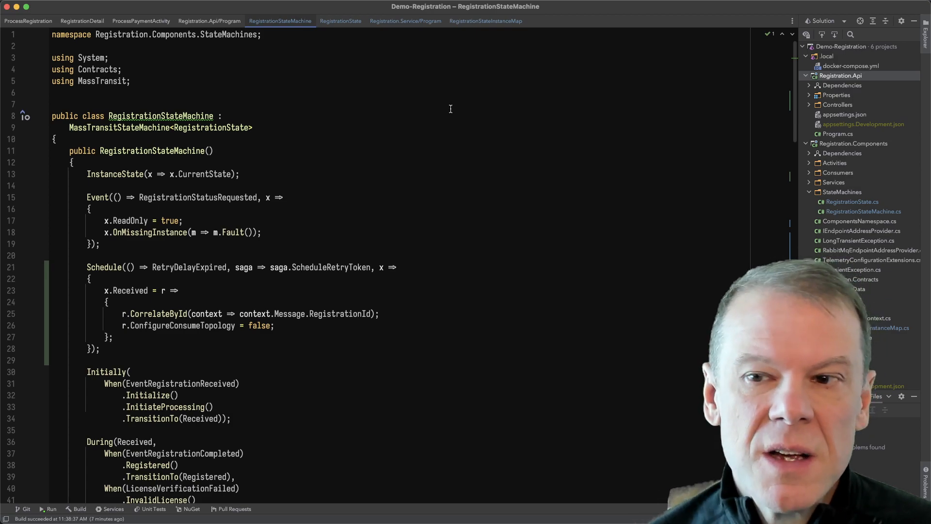
{"action": "left_click", "coordinate": [479, 195]}
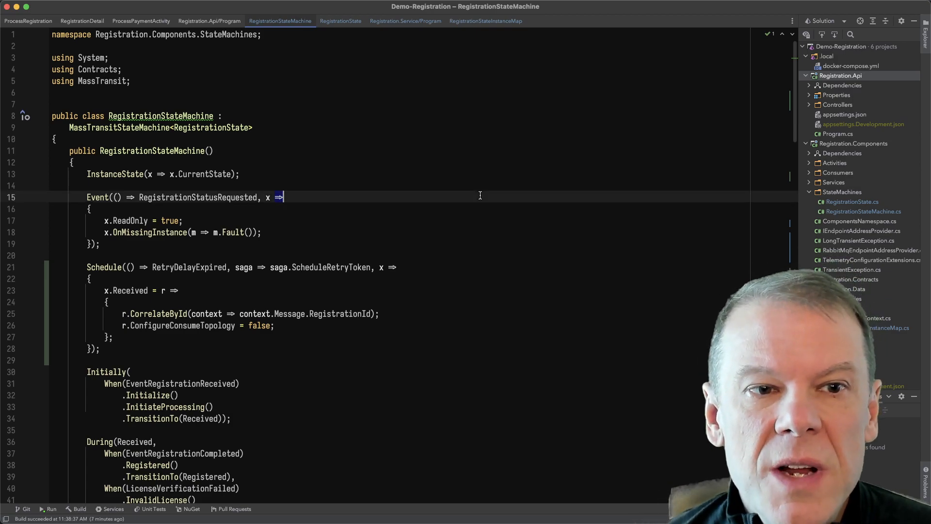
{"action": "scroll", "coordinate": [480, 195], "scroll_direction": "down", "scroll_amount": 5}
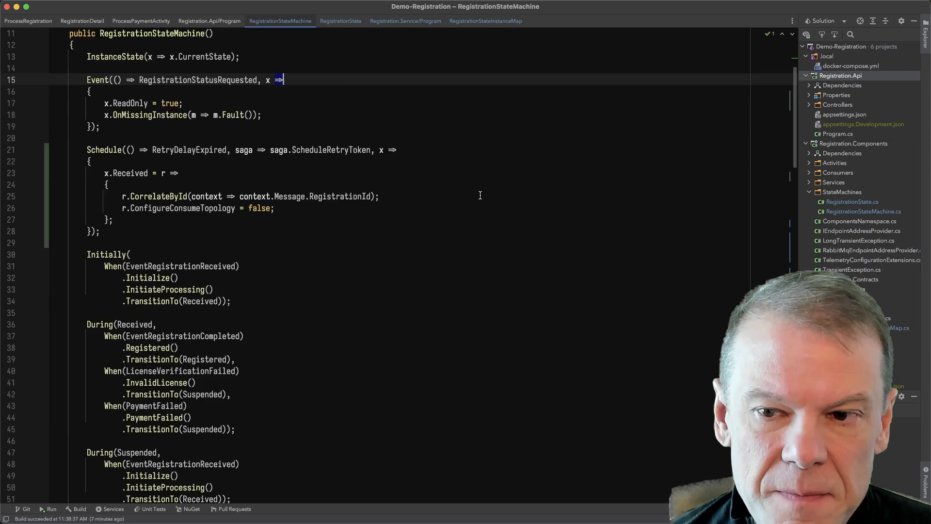
{"action": "scroll", "coordinate": [479, 195], "scroll_direction": "down", "scroll_amount": 10}
{"action": "scroll", "coordinate": [480, 195], "scroll_direction": "down", "scroll_amount": 10}
{"action": "scroll", "coordinate": [480, 195], "scroll_direction": "up", "scroll_amount": 5}
{"action": "scroll", "coordinate": [480, 195], "scroll_direction": "up", "scroll_amount": 4}
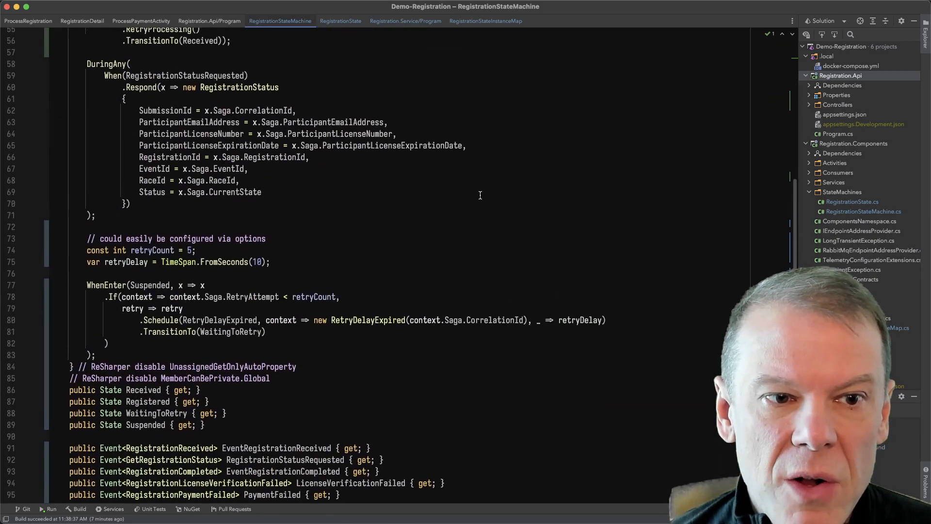
{"action": "scroll", "coordinate": [480, 195], "scroll_direction": "down", "scroll_amount": 3}
{"action": "scroll", "coordinate": [479, 195], "scroll_direction": "down", "scroll_amount": 3}
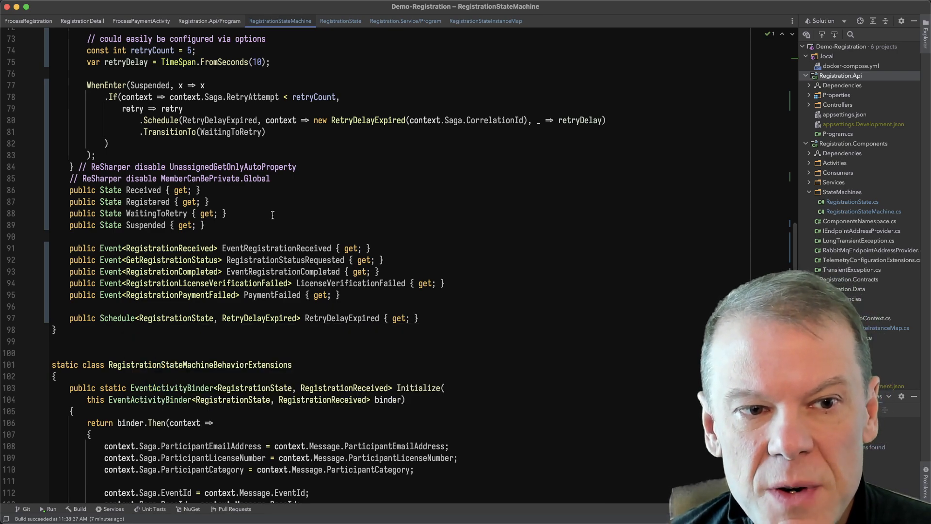
{"action": "left_click_drag", "start_coordinate": [70, 213], "coordinate": [282, 211]}
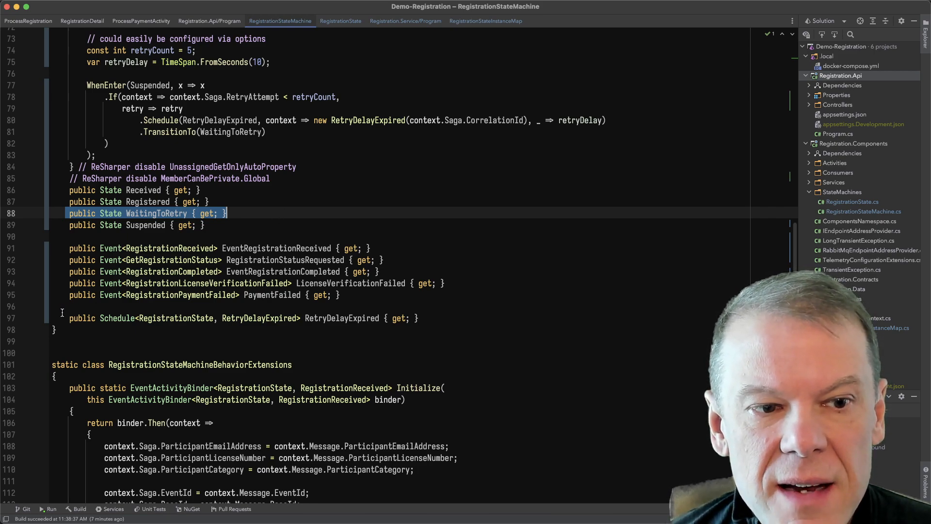
{"action": "left_click_drag", "start_coordinate": [66, 318], "coordinate": [445, 313]}
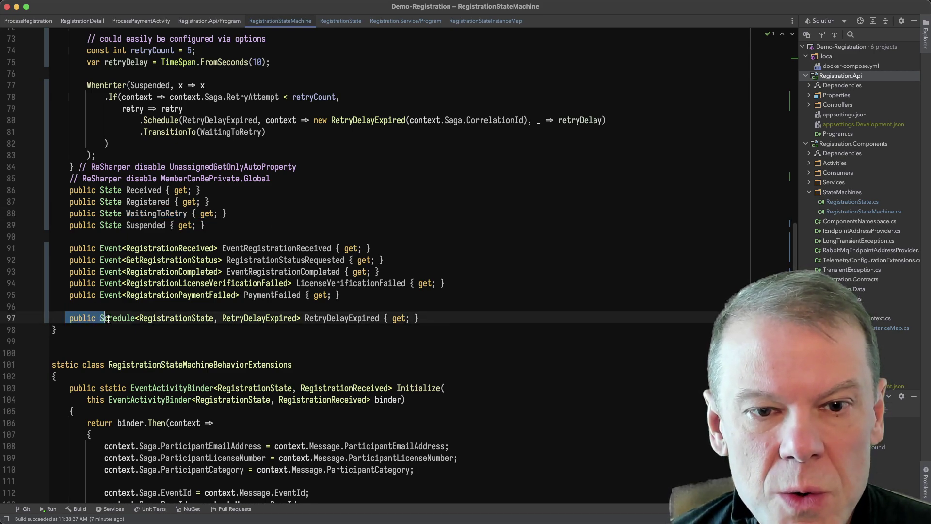
{"action": "left_click", "coordinate": [446, 319]}
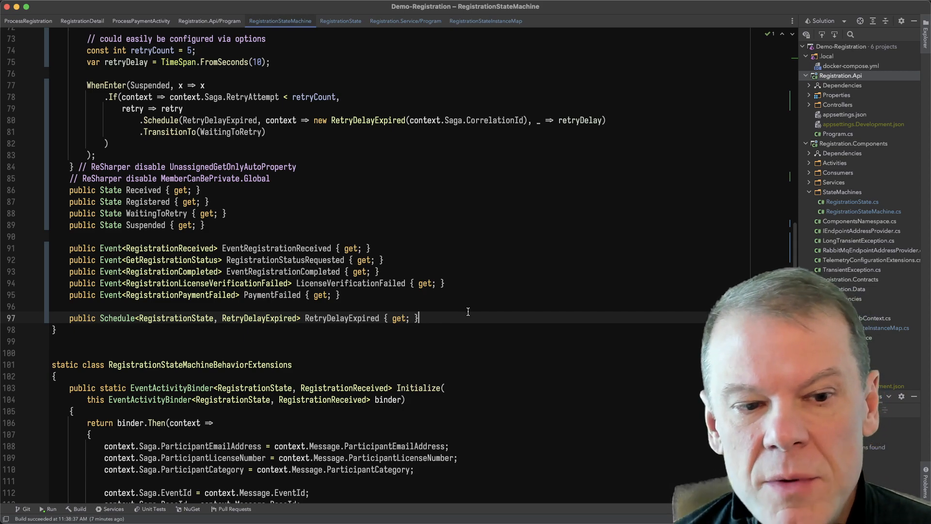
{"action": "scroll", "coordinate": [468, 311], "scroll_direction": "up", "scroll_amount": 2}
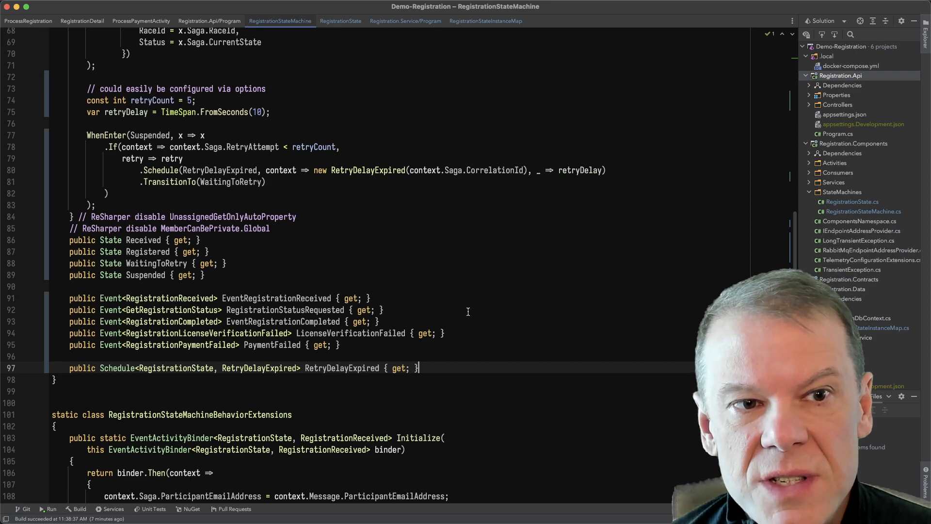
{"action": "scroll", "coordinate": [468, 312], "scroll_direction": "up", "scroll_amount": 5}
{"action": "scroll", "coordinate": [467, 312], "scroll_direction": "up", "scroll_amount": 10}
{"action": "scroll", "coordinate": [468, 312], "scroll_direction": "up", "scroll_amount": 3}
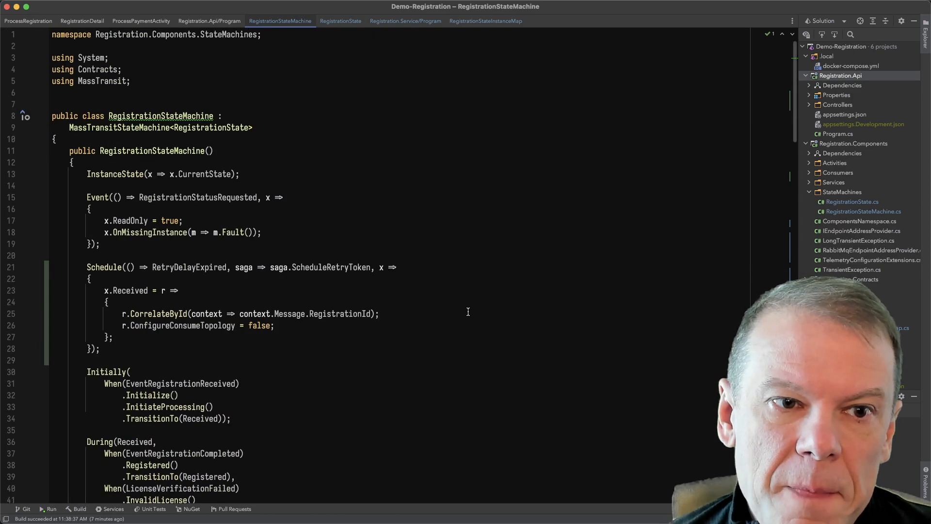
{"action": "double_click", "coordinate": [189, 267]}
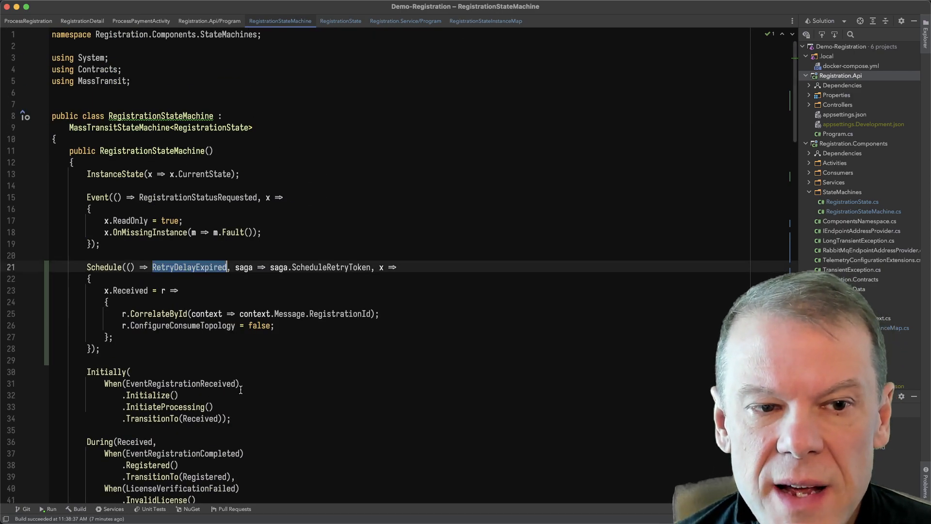
{"action": "key", "text": "F12"}
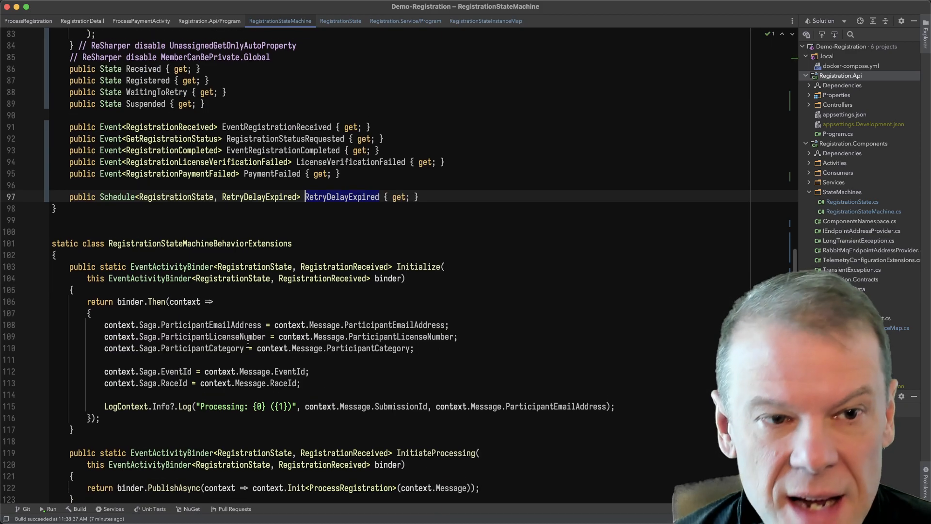
{"action": "key", "text": "F12"}
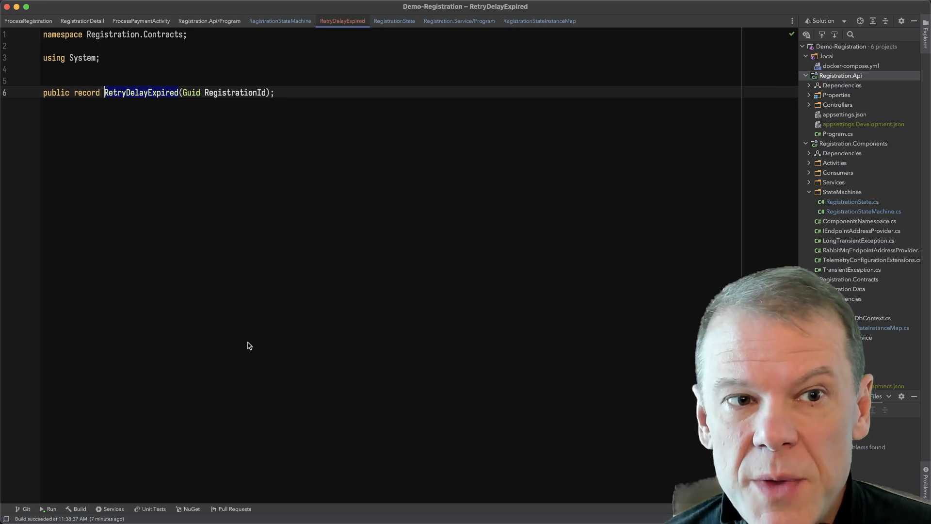
{"action": "key", "text": "super+bracketleft"}
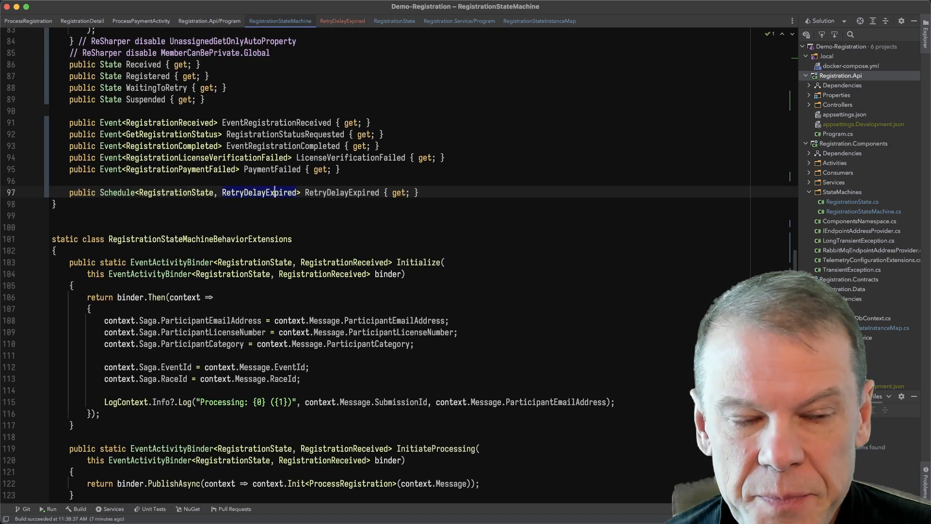
{"action": "left_click", "coordinate": [271, 192], "text": "super"}
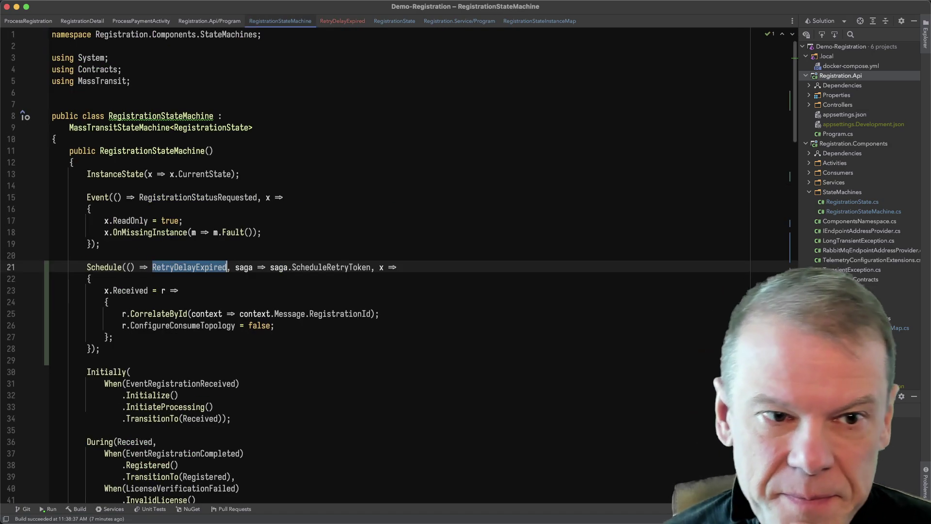
{"action": "double_click", "coordinate": [105, 268]}
{"action": "double_click", "coordinate": [301, 268]}
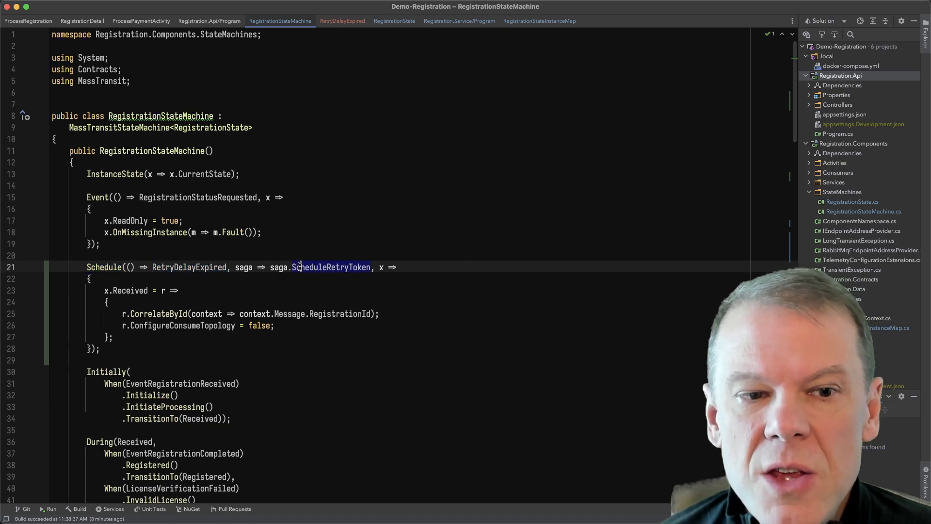
{"action": "double_click", "coordinate": [104, 267]}
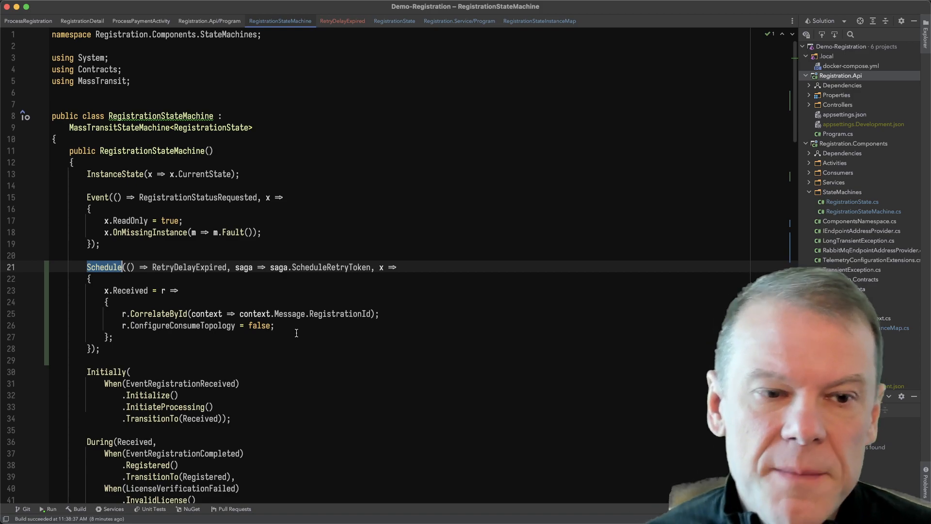
{"action": "double_click", "coordinate": [315, 267]}
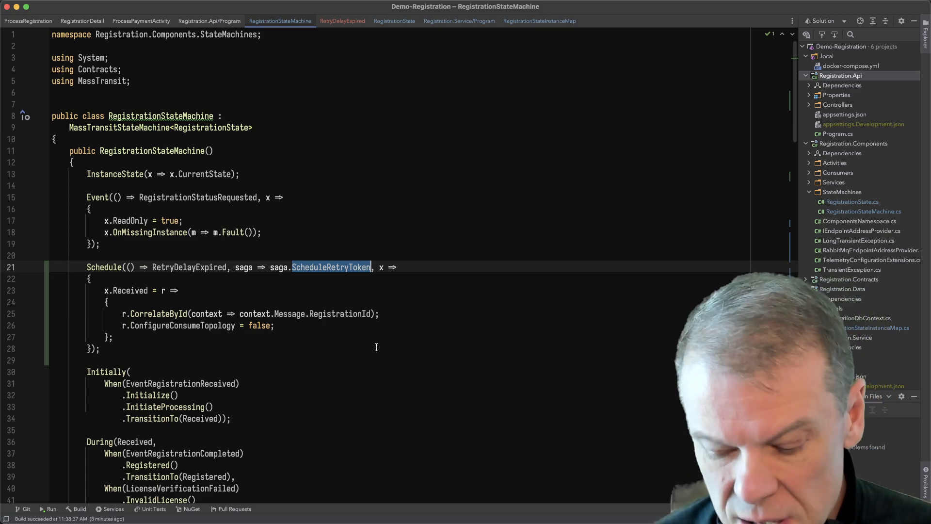
{"action": "key", "text": "F12"}
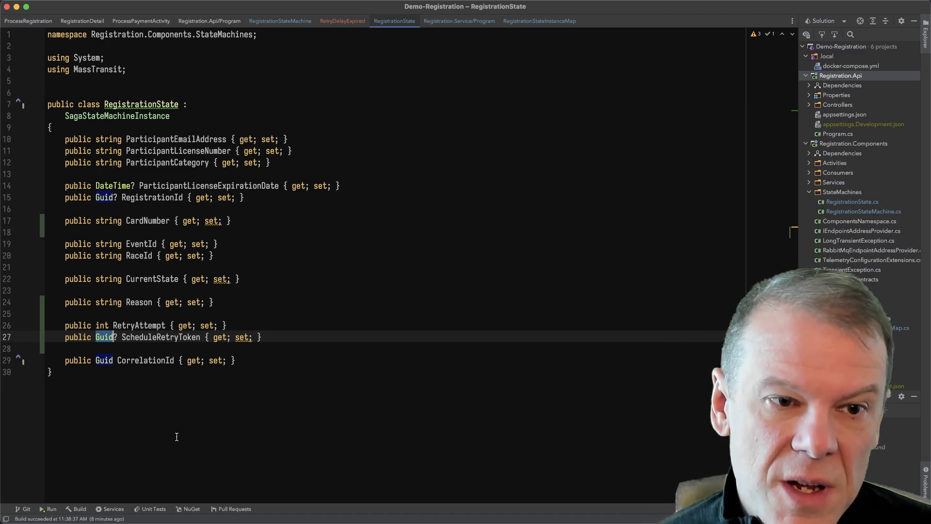
{"action": "key", "text": "ctrl+Tab"}
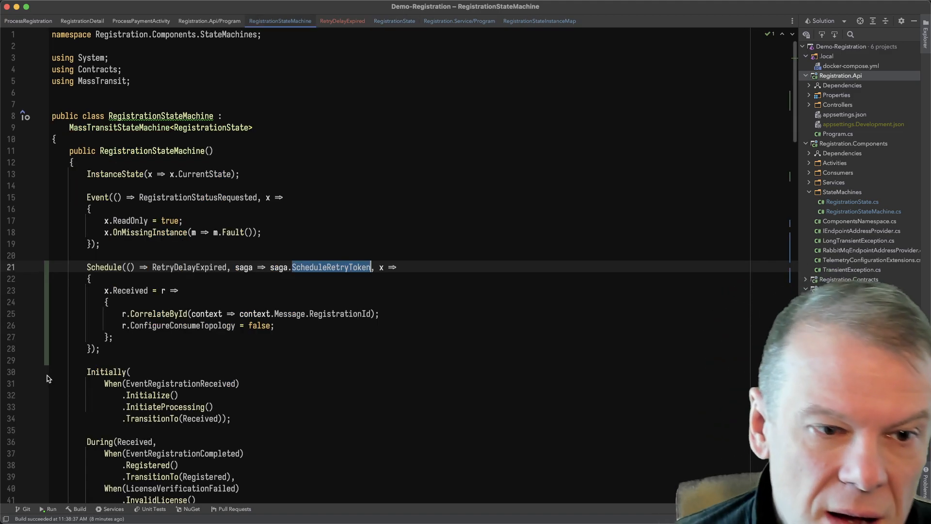
{"action": "double_click", "coordinate": [130, 291]}
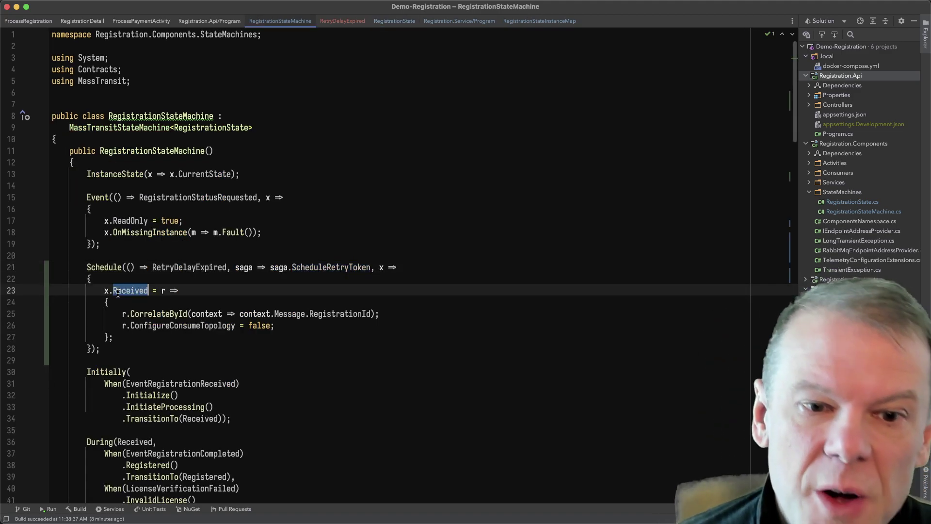
{"action": "double_click", "coordinate": [170, 313]}
{"action": "double_click", "coordinate": [321, 314]}
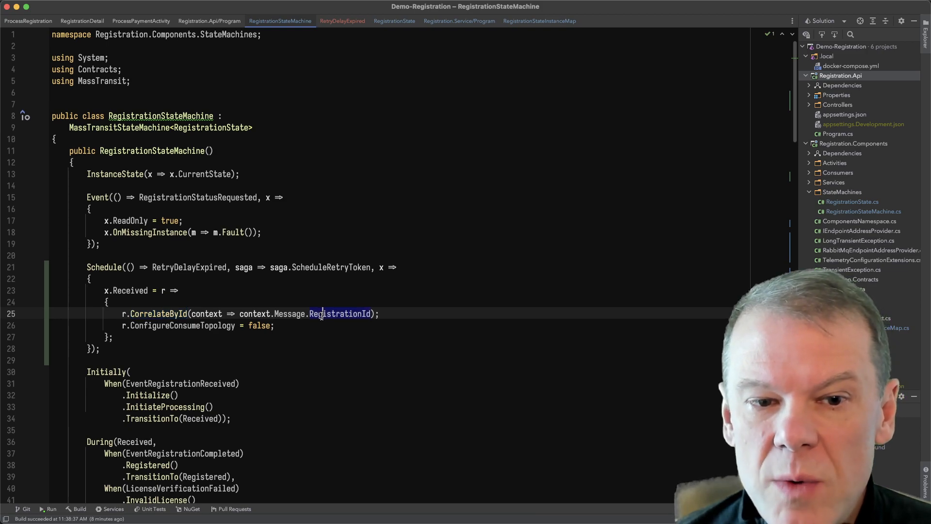
{"action": "left_click", "coordinate": [325, 373]}
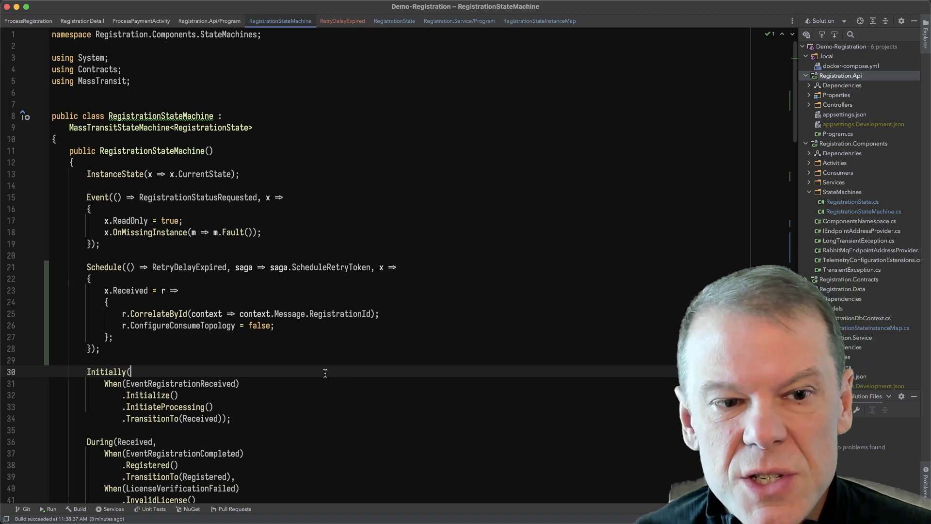
{"action": "double_click", "coordinate": [220, 326]}
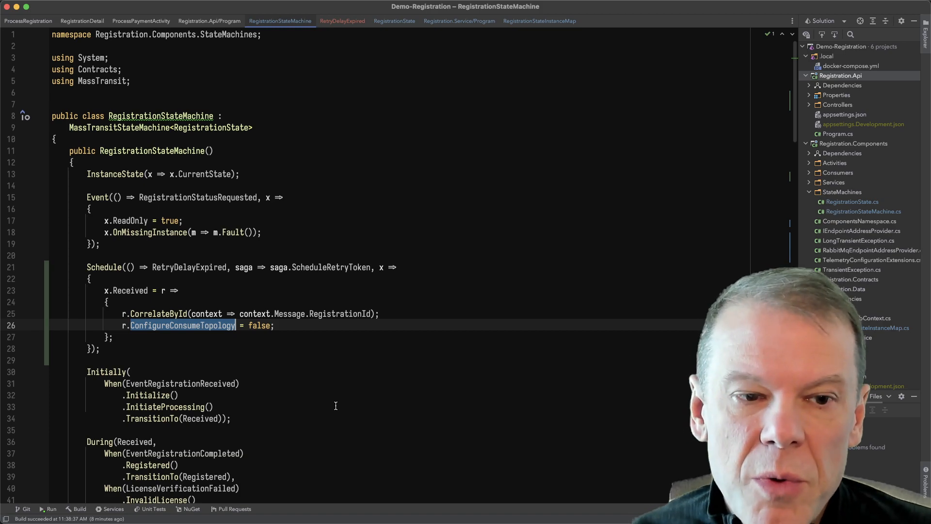
{"action": "scroll", "coordinate": [335, 405], "scroll_direction": "down", "scroll_amount": 1}
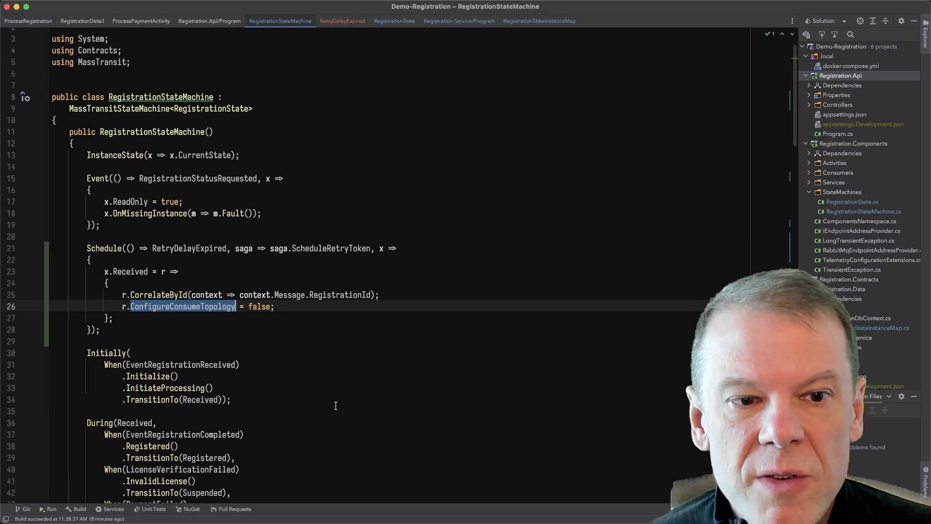
{"action": "scroll", "coordinate": [336, 405], "scroll_direction": "down", "scroll_amount": 1}
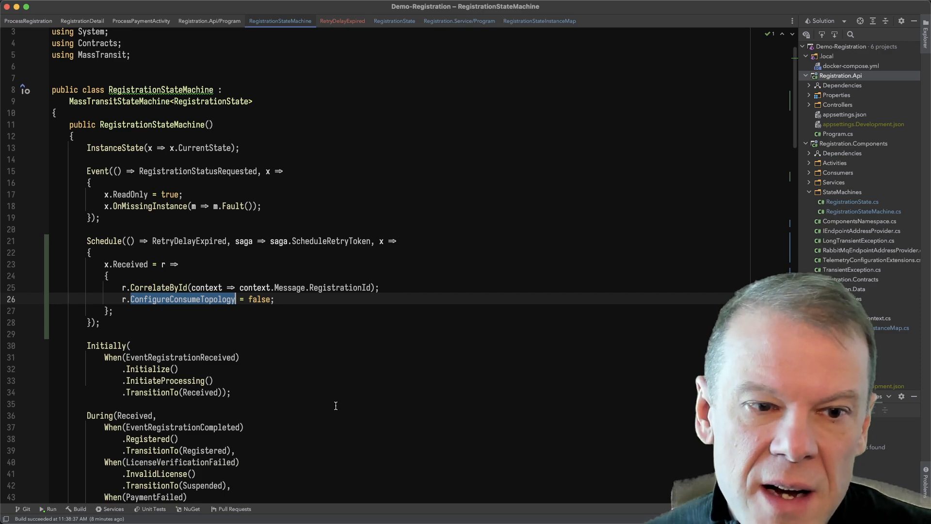
{"action": "scroll", "coordinate": [336, 405], "scroll_direction": "down", "scroll_amount": 2}
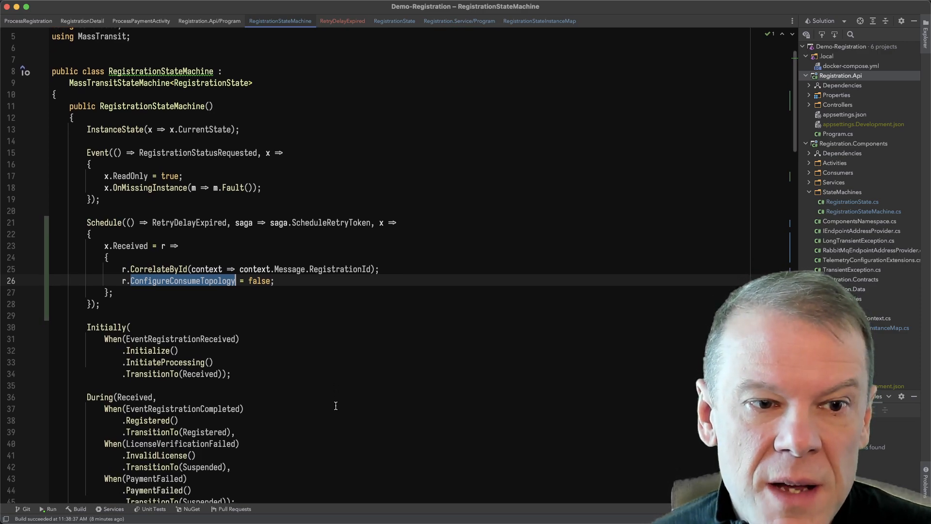
{"action": "scroll", "coordinate": [335, 405], "scroll_direction": "down", "scroll_amount": 2}
{"action": "scroll", "coordinate": [336, 405], "scroll_direction": "down", "scroll_amount": 3}
{"action": "scroll", "coordinate": [336, 405], "scroll_direction": "down", "scroll_amount": 3}
{"action": "scroll", "coordinate": [335, 406], "scroll_direction": "down", "scroll_amount": 3}
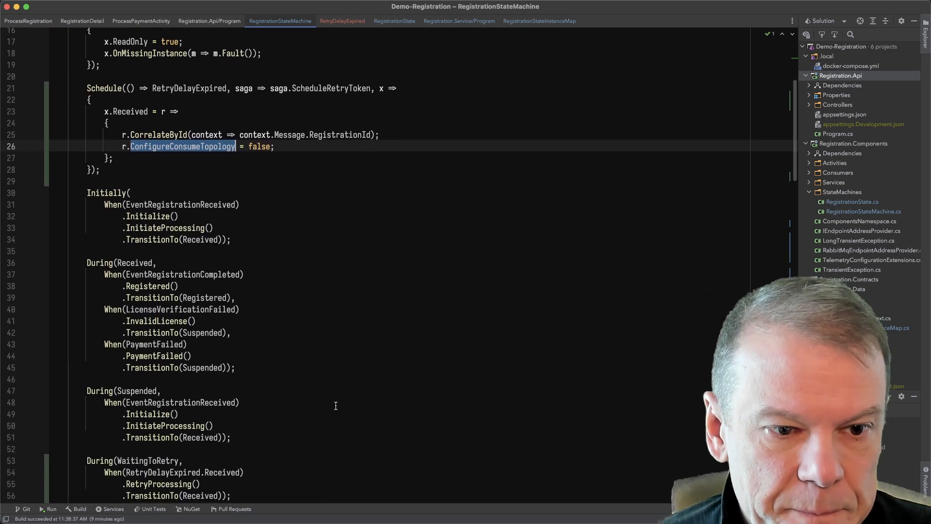
{"action": "scroll", "coordinate": [335, 405], "scroll_direction": "down", "scroll_amount": 4}
{"action": "scroll", "coordinate": [336, 405], "scroll_direction": "down", "scroll_amount": 2}
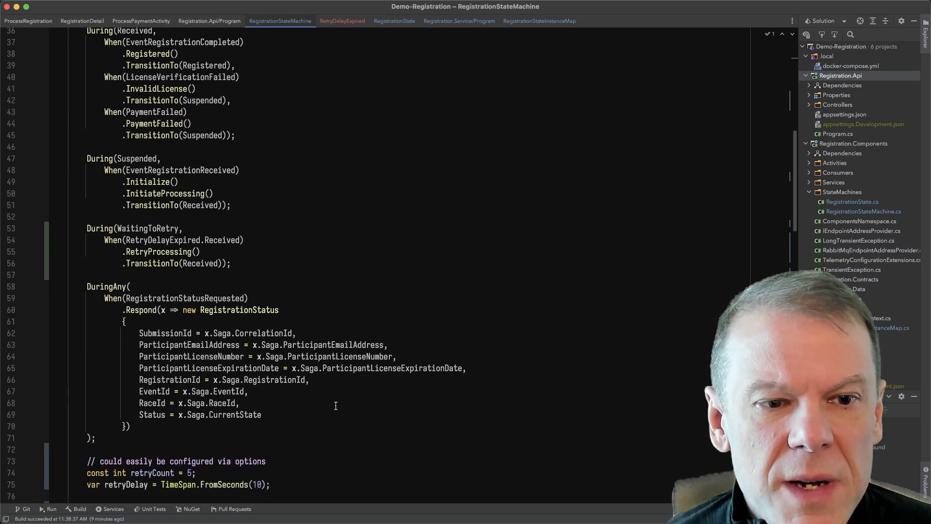
{"action": "scroll", "coordinate": [336, 405], "scroll_direction": "up", "scroll_amount": 3}
{"action": "scroll", "coordinate": [335, 405], "scroll_direction": "up", "scroll_amount": 3}
{"action": "scroll", "coordinate": [335, 406], "scroll_direction": "up", "scroll_amount": 1}
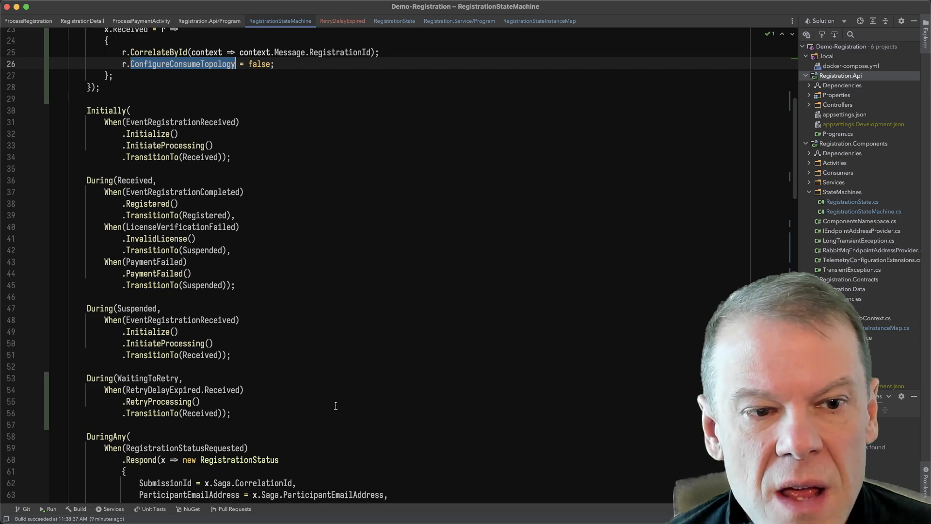
{"action": "scroll", "coordinate": [336, 405], "scroll_direction": "down", "scroll_amount": 1}
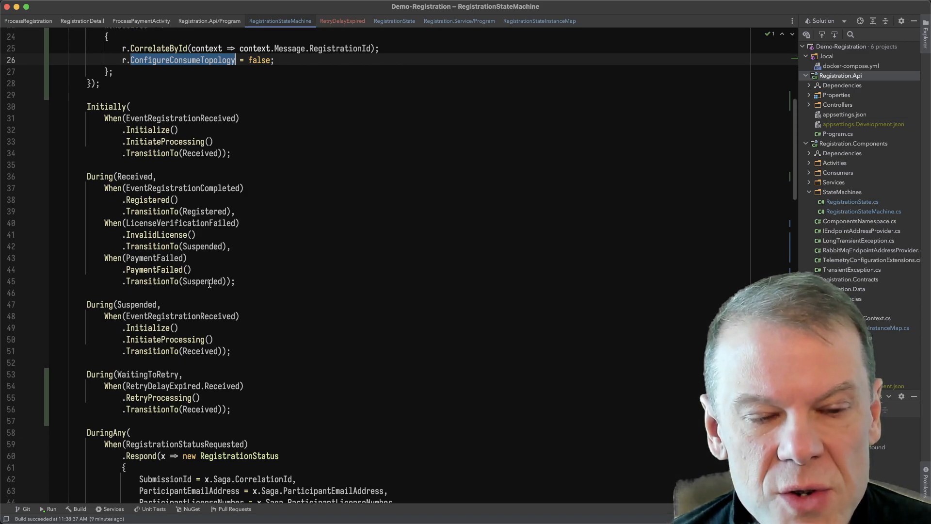
{"action": "scroll", "coordinate": [291, 300], "scroll_direction": "down", "scroll_amount": 1}
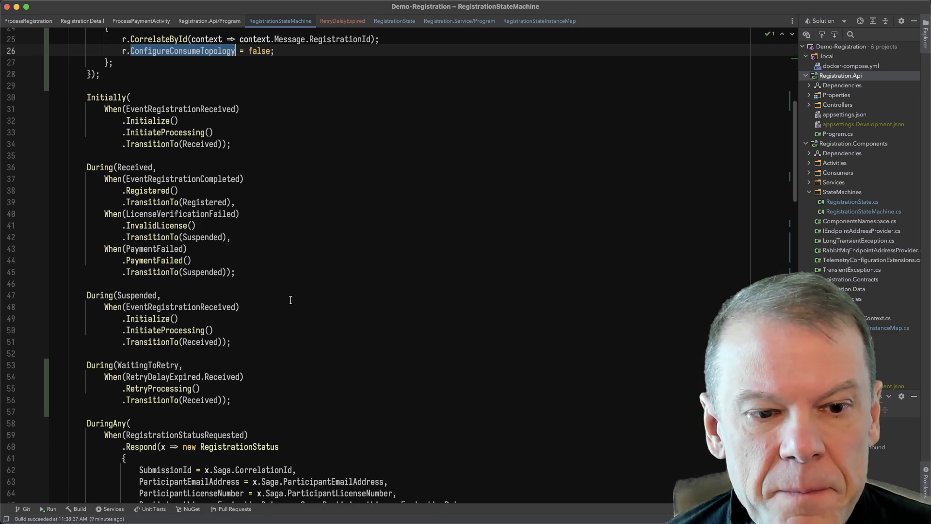
{"action": "scroll", "coordinate": [290, 300], "scroll_direction": "down", "scroll_amount": 1}
{"action": "scroll", "coordinate": [290, 300], "scroll_direction": "down", "scroll_amount": 1}
{"action": "scroll", "coordinate": [290, 299], "scroll_direction": "down", "scroll_amount": 1}
{"action": "scroll", "coordinate": [290, 300], "scroll_direction": "down", "scroll_amount": 1}
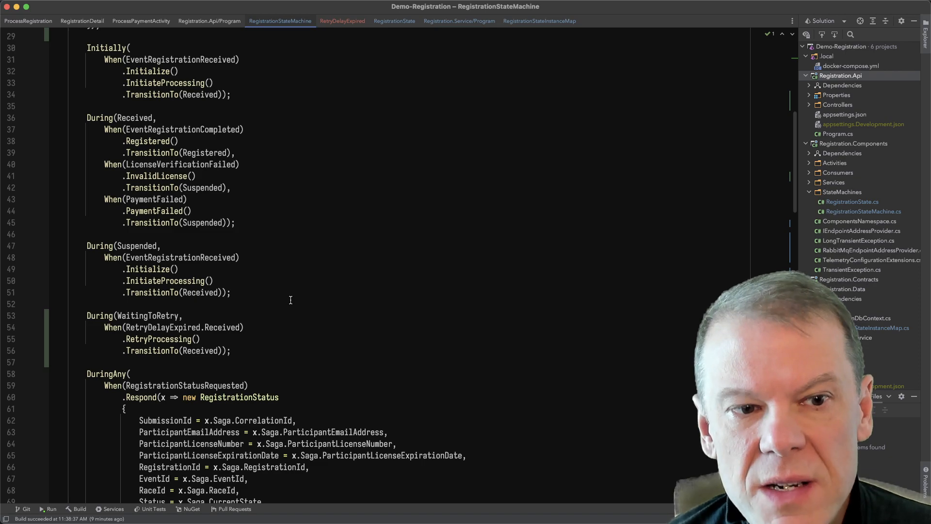
{"action": "scroll", "coordinate": [291, 300], "scroll_direction": "down", "scroll_amount": 1}
{"action": "scroll", "coordinate": [291, 300], "scroll_direction": "down", "scroll_amount": 1}
{"action": "scroll", "coordinate": [291, 300], "scroll_direction": "down", "scroll_amount": 1}
{"action": "scroll", "coordinate": [291, 300], "scroll_direction": "down", "scroll_amount": 1}
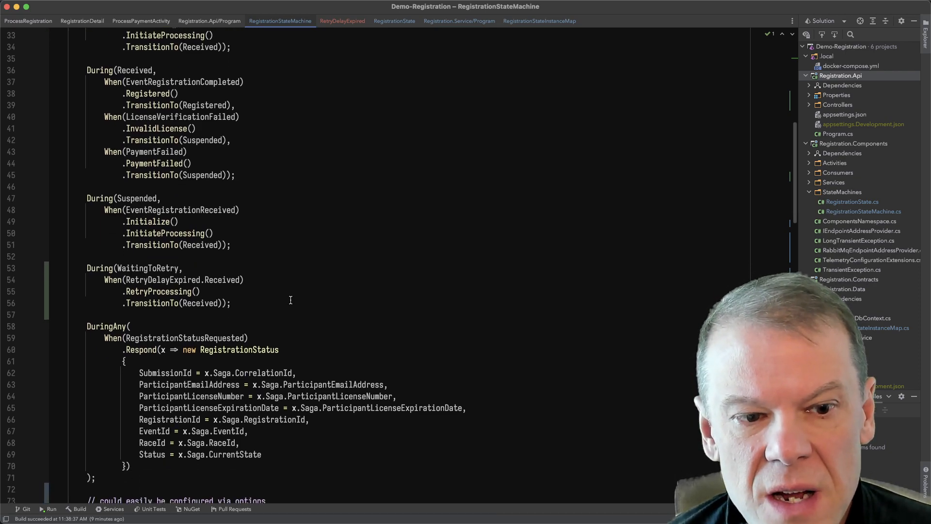
{"action": "scroll", "coordinate": [291, 300], "scroll_direction": "down", "scroll_amount": 1}
{"action": "scroll", "coordinate": [291, 300], "scroll_direction": "down", "scroll_amount": 1}
{"action": "scroll", "coordinate": [290, 299], "scroll_direction": "down", "scroll_amount": 1}
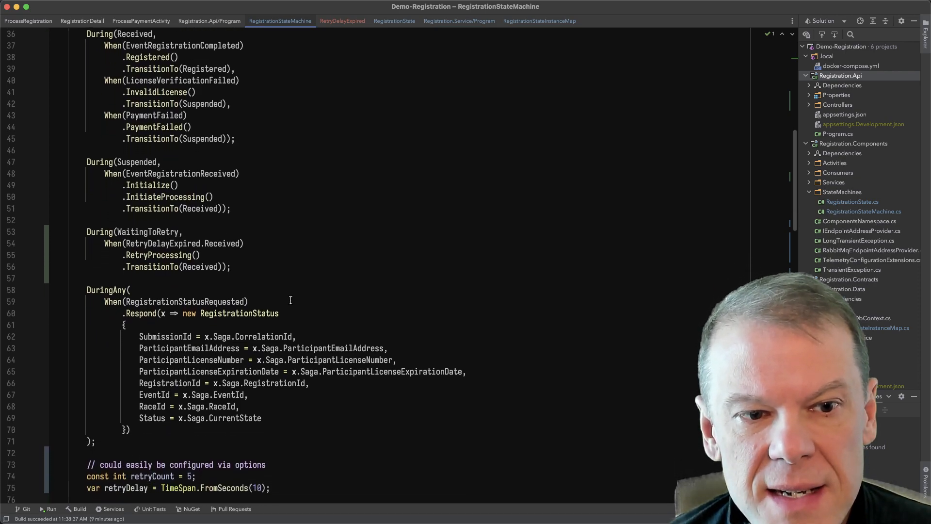
{"action": "scroll", "coordinate": [290, 300], "scroll_direction": "down", "scroll_amount": 3}
{"action": "scroll", "coordinate": [290, 300], "scroll_direction": "down", "scroll_amount": 3}
{"action": "scroll", "coordinate": [290, 300], "scroll_direction": "down", "scroll_amount": 3}
{"action": "scroll", "coordinate": [290, 299], "scroll_direction": "down", "scroll_amount": 2}
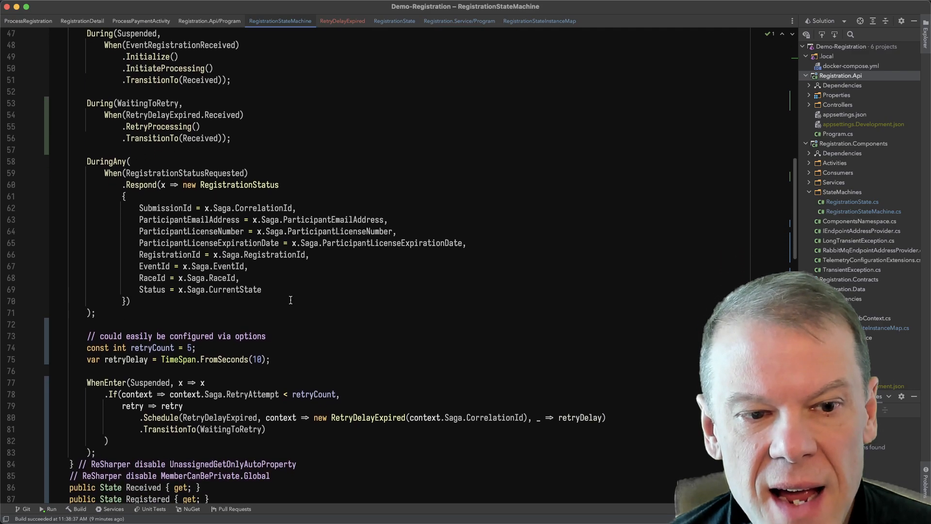
{"action": "scroll", "coordinate": [290, 300], "scroll_direction": "down", "scroll_amount": 3}
{"action": "scroll", "coordinate": [290, 299], "scroll_direction": "down", "scroll_amount": 3}
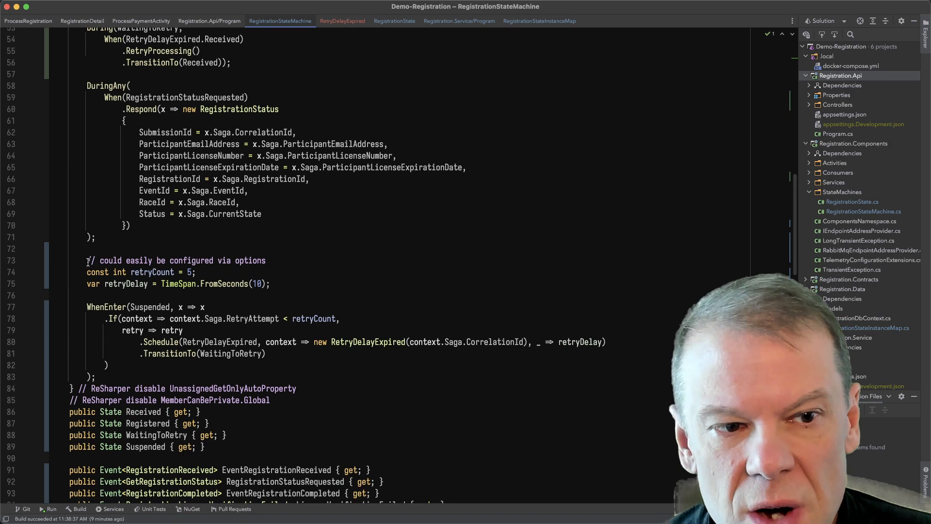
Step: Review the retry count and delay settings and the Suspended state's RetryAttempt condition
{"action": "left_click_drag", "start_coordinate": [87, 261], "coordinate": [284, 285]}
{"action": "left_click", "coordinate": [296, 288]}
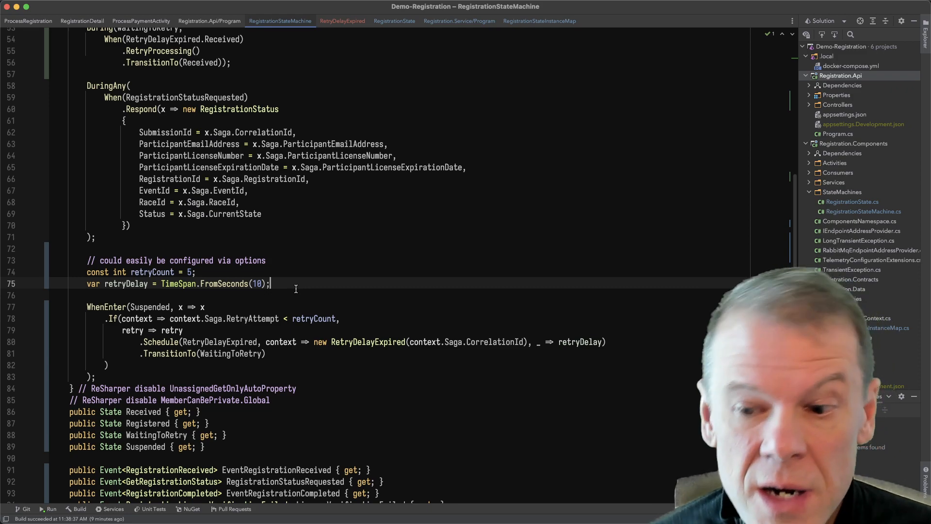
{"action": "left_click", "coordinate": [147, 306]}
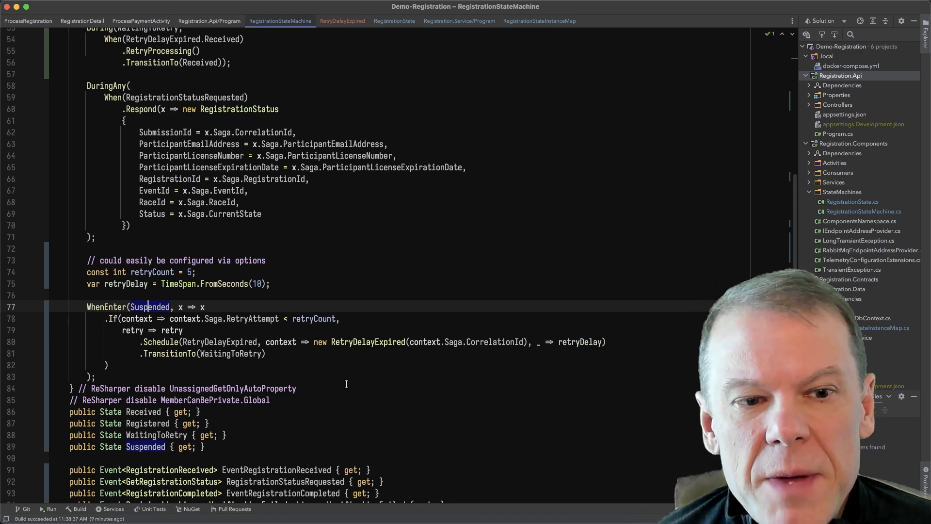
{"action": "double_click", "coordinate": [254, 319]}
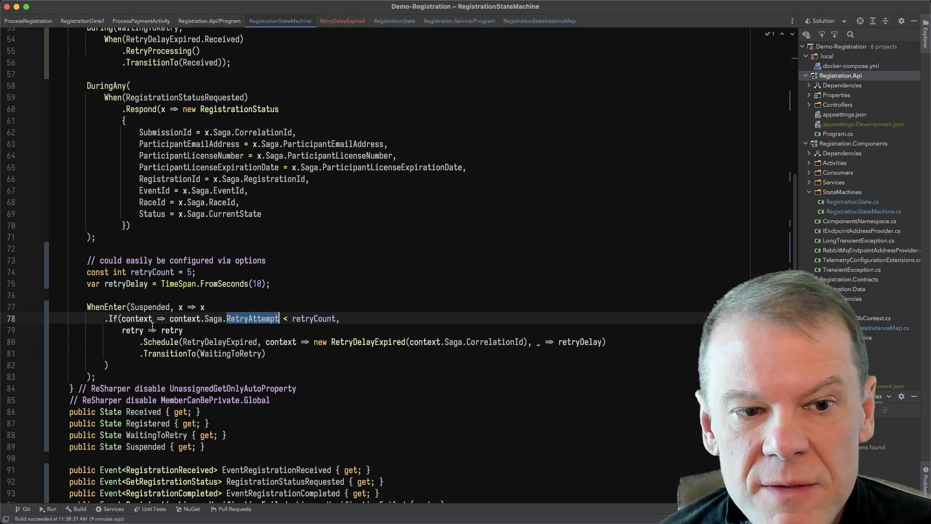
Step: Walk through scheduling RetryDelayExpired with retryDelay and transitioning to WaitingToRetry
{"action": "double_click", "coordinate": [149, 342]}
{"action": "double_click", "coordinate": [212, 342]}
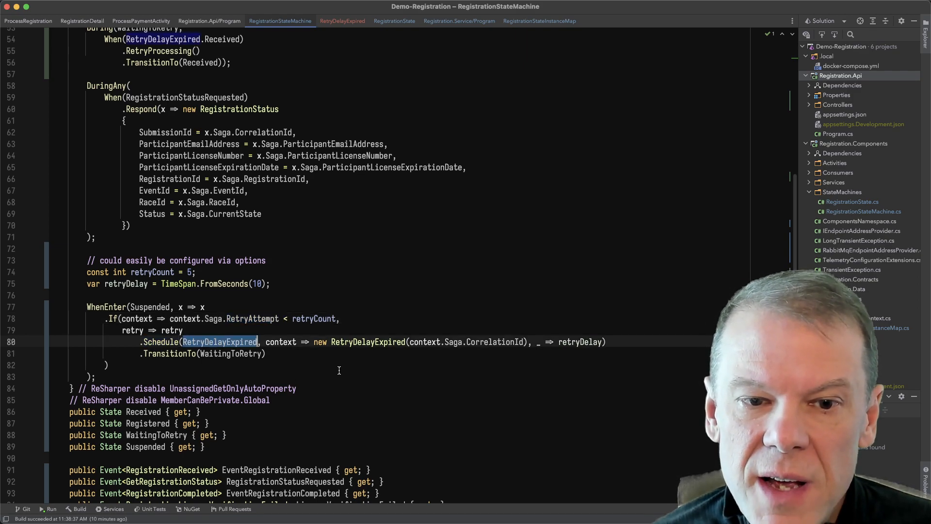
{"action": "double_click", "coordinate": [368, 342]}
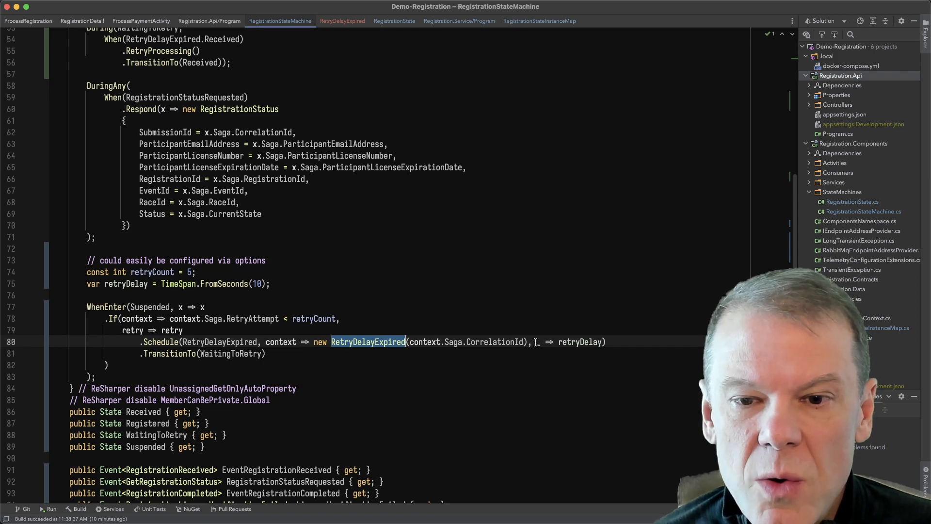
{"action": "double_click", "coordinate": [580, 342]}
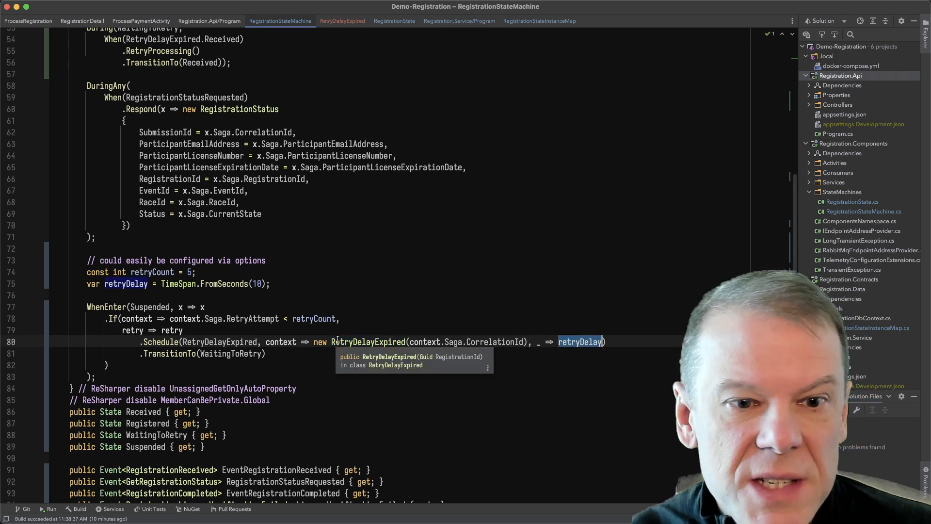
{"action": "mouse_move", "coordinate": [367, 342]}
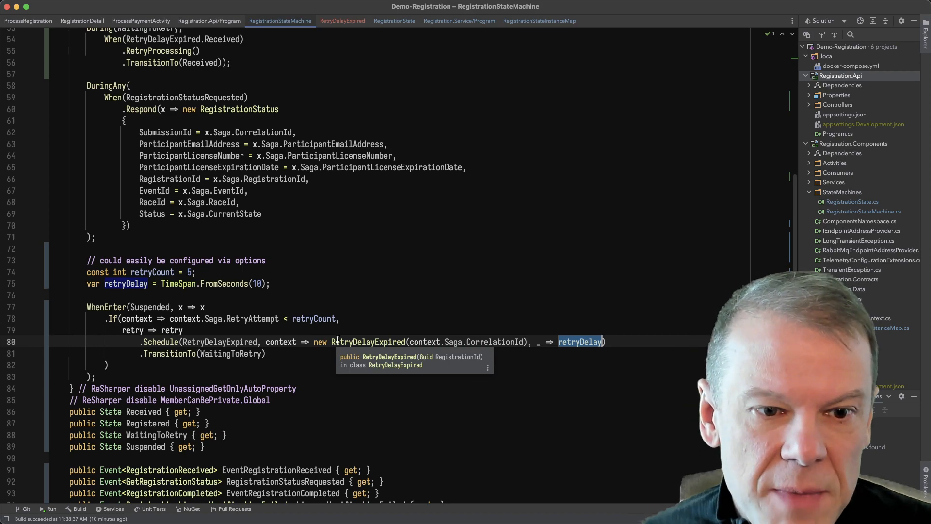
{"action": "double_click", "coordinate": [170, 353]}
{"action": "double_click", "coordinate": [232, 353]}
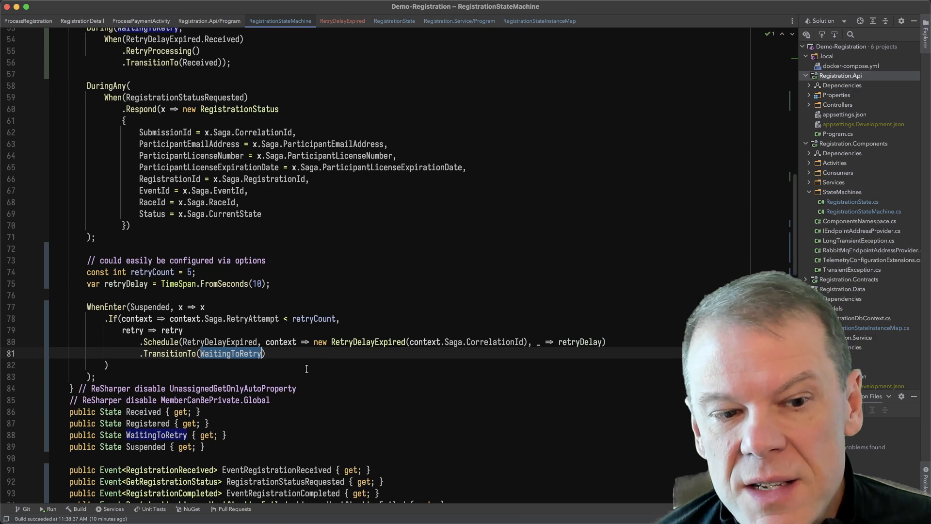
{"action": "scroll", "coordinate": [306, 369], "scroll_direction": "up", "scroll_amount": 5}
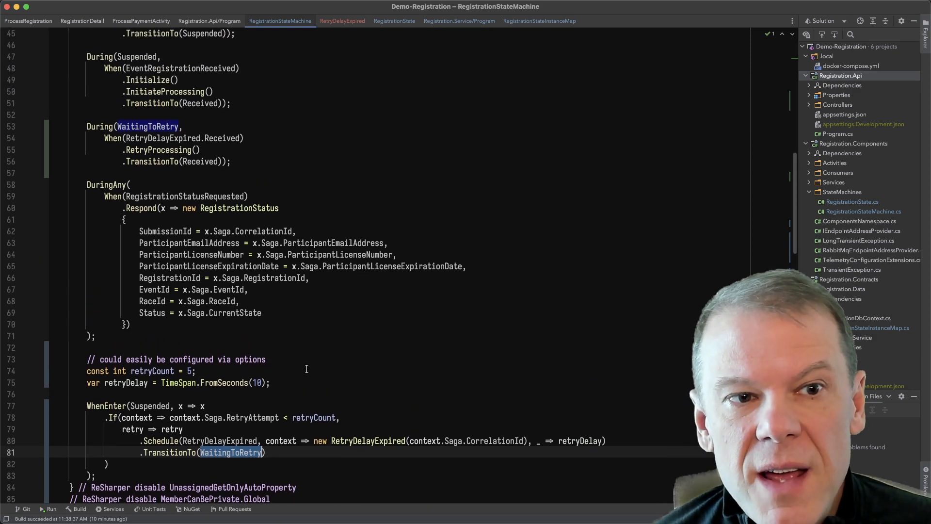
Step: Inspect RetryDelayExpired.Received in the WaitingToRetry handler and jump to RetryProcessing's definition
{"action": "double_click", "coordinate": [164, 151]}
{"action": "double_click", "coordinate": [214, 152]}
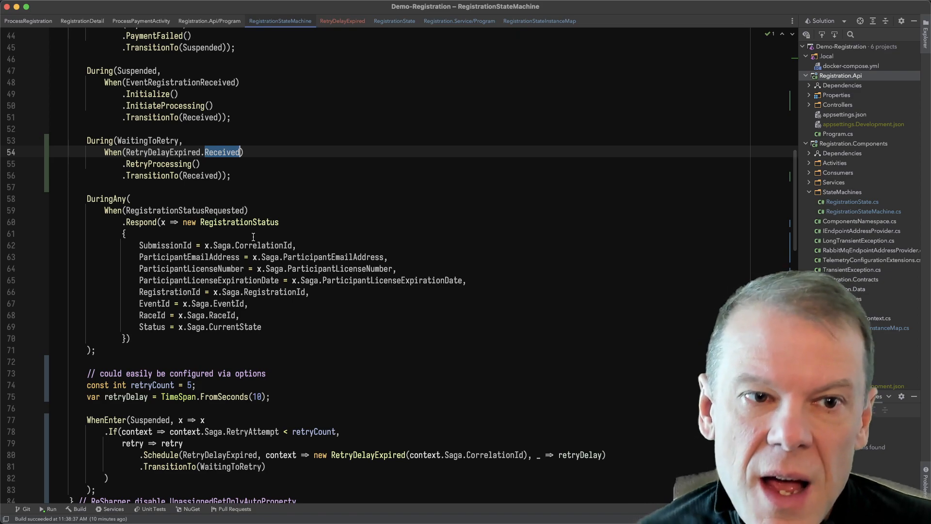
{"action": "left_click", "coordinate": [175, 164]}
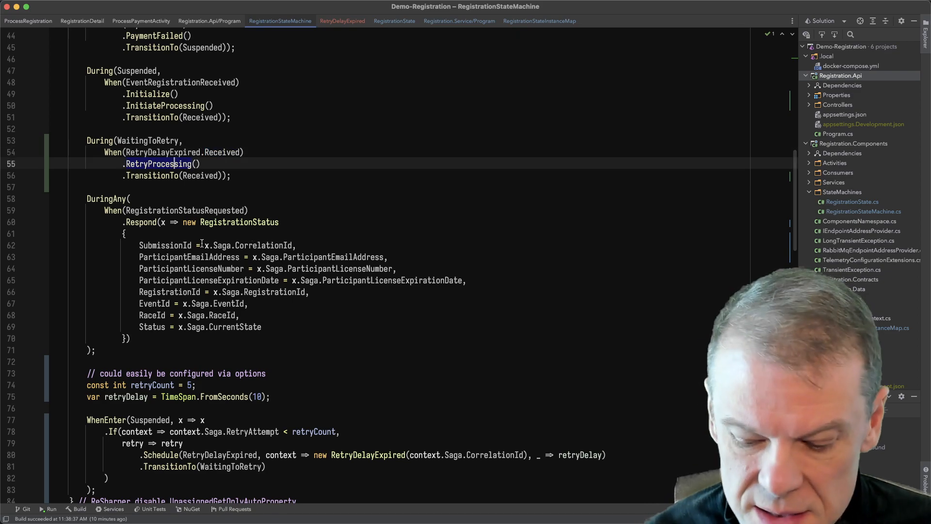
{"action": "key", "text": "ctrl+b"}
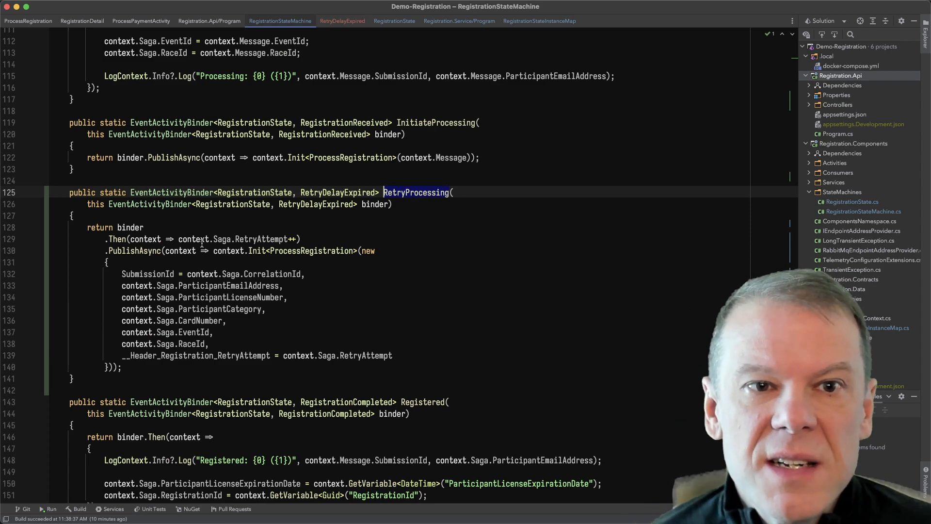
{"action": "scroll", "coordinate": [202, 242], "scroll_direction": "up", "scroll_amount": 5}
{"action": "scroll", "coordinate": [202, 242], "scroll_direction": "up", "scroll_amount": 5}
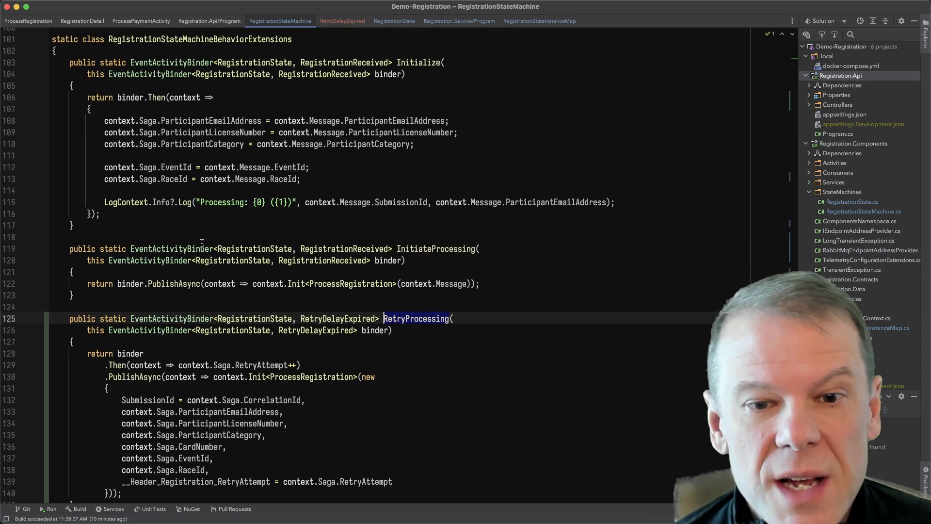
{"action": "scroll", "coordinate": [201, 242], "scroll_direction": "up", "scroll_amount": 5}
{"action": "scroll", "coordinate": [202, 242], "scroll_direction": "down", "scroll_amount": 5}
{"action": "scroll", "coordinate": [201, 242], "scroll_direction": "down", "scroll_amount": 5}
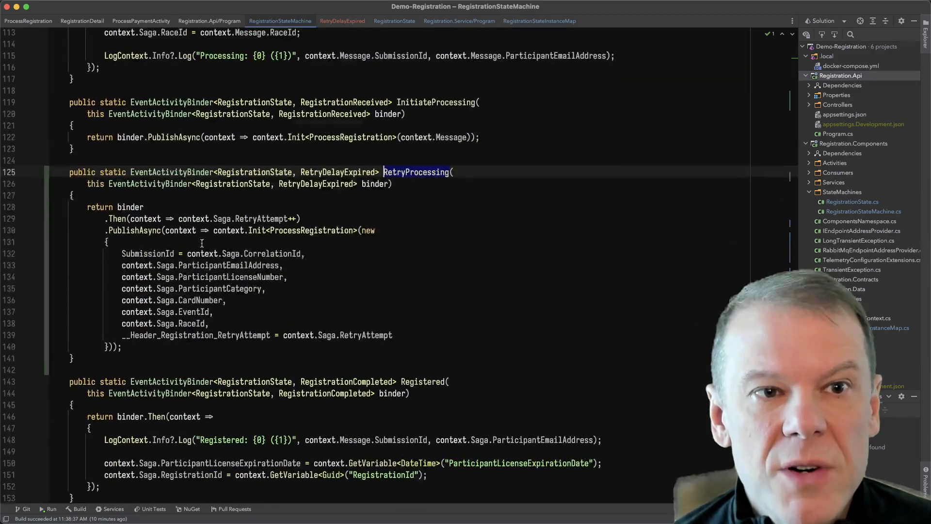
{"action": "scroll", "coordinate": [202, 243], "scroll_direction": "up", "scroll_amount": 3}
{"action": "scroll", "coordinate": [201, 242], "scroll_direction": "down", "scroll_amount": 10}
{"action": "scroll", "coordinate": [202, 242], "scroll_direction": "down", "scroll_amount": 3}
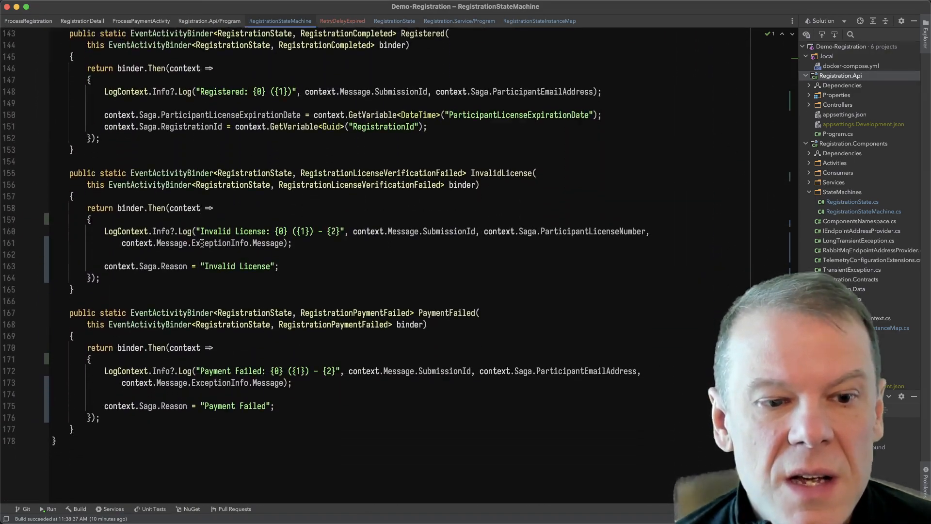
{"action": "scroll", "coordinate": [201, 242], "scroll_direction": "up", "scroll_amount": 4}
{"action": "scroll", "coordinate": [202, 243], "scroll_direction": "up", "scroll_amount": 3}
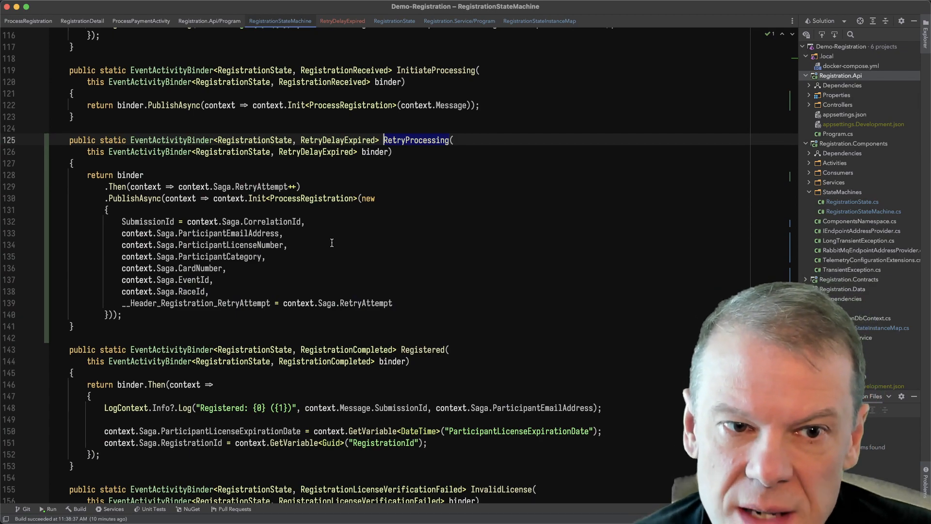
Step: Navigate from ParticipantEmailAddress in RetryProcessing to its declaration in RegistrationState
{"action": "left_click", "coordinate": [263, 234]}
{"action": "key", "text": "ctrl+b"}
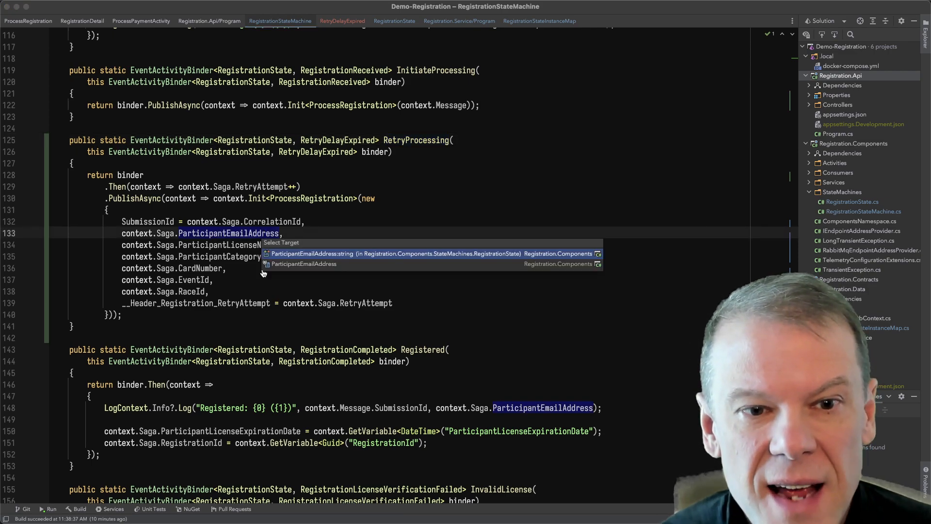
{"action": "key", "text": "Return"}
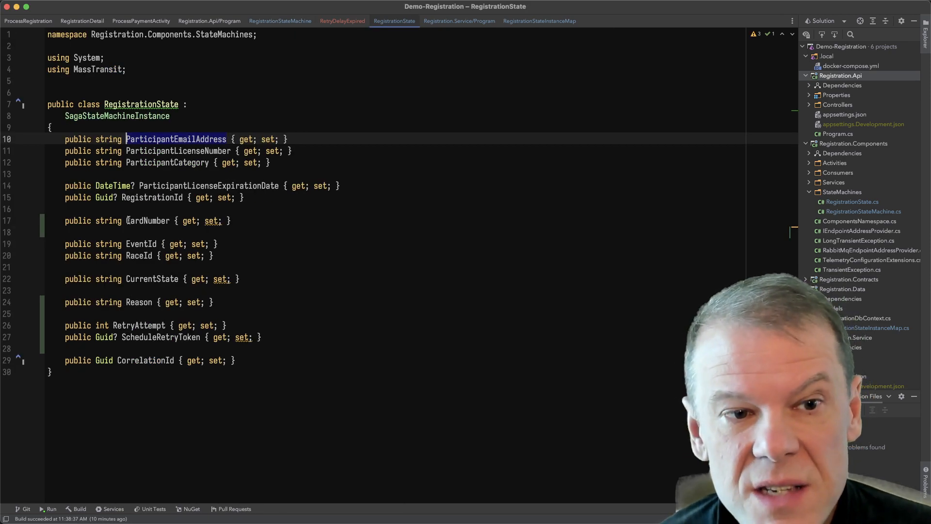
Step: Review the CardNumber, Reason and RetryAttempt saga properties, then return to RegistrationStateMachine
{"action": "double_click", "coordinate": [146, 220]}
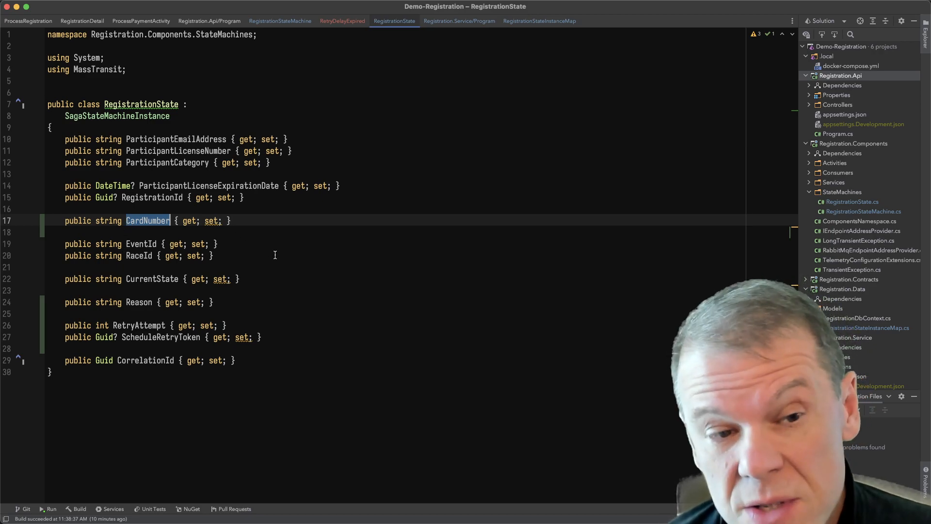
{"action": "left_click", "coordinate": [140, 302]}
{"action": "double_click", "coordinate": [140, 302]}
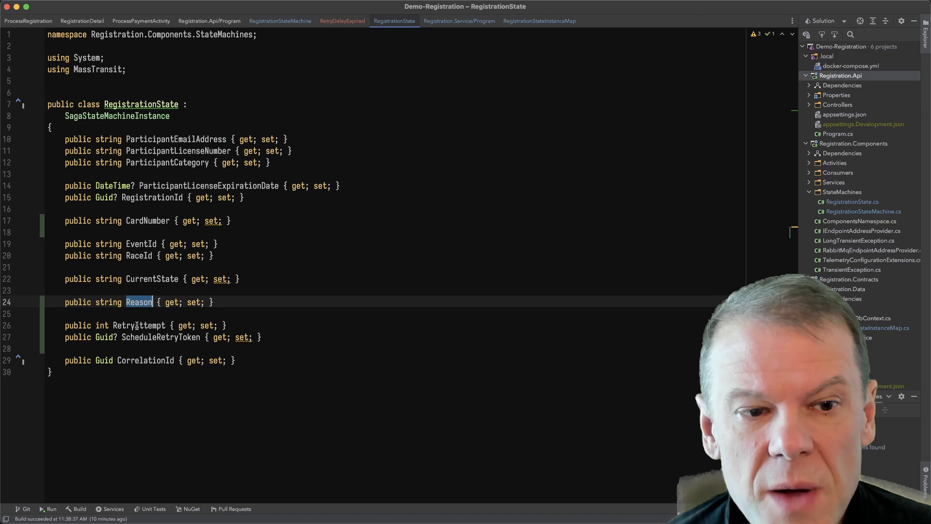
{"action": "double_click", "coordinate": [137, 325]}
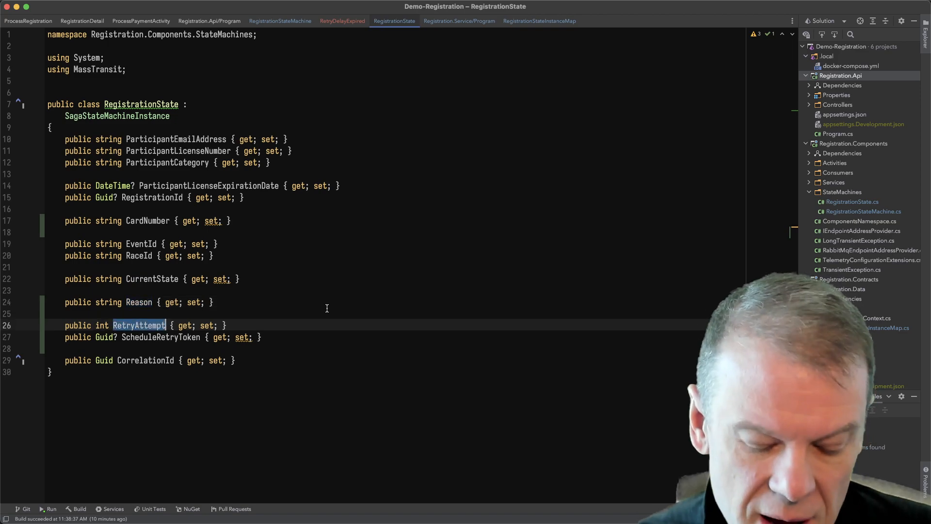
{"action": "key", "text": "ctrl+Tab"}
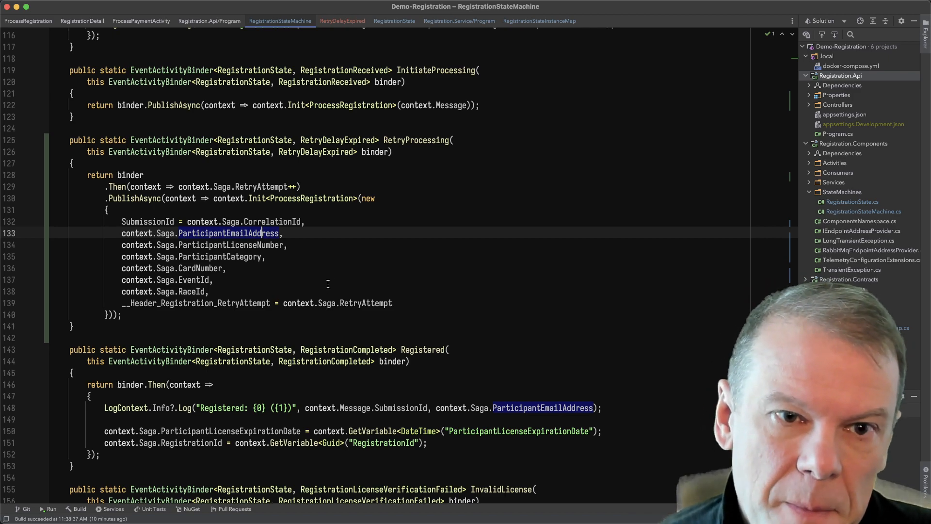
Step: Review RetryProcessing incrementing RetryAttempt and copying fields like ParticipantLicenseNumber
{"action": "double_click", "coordinate": [416, 140]}
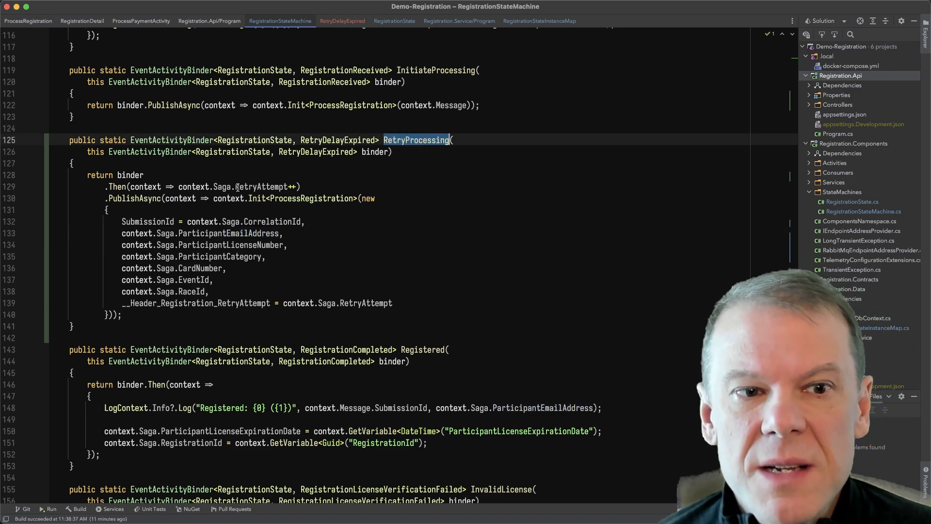
{"action": "double_click", "coordinate": [262, 186]}
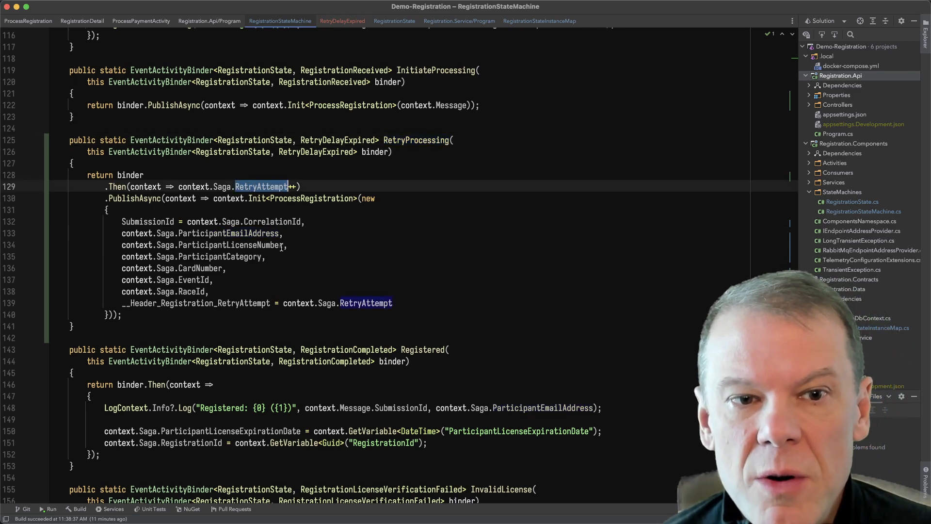
{"action": "double_click", "coordinate": [189, 245]}
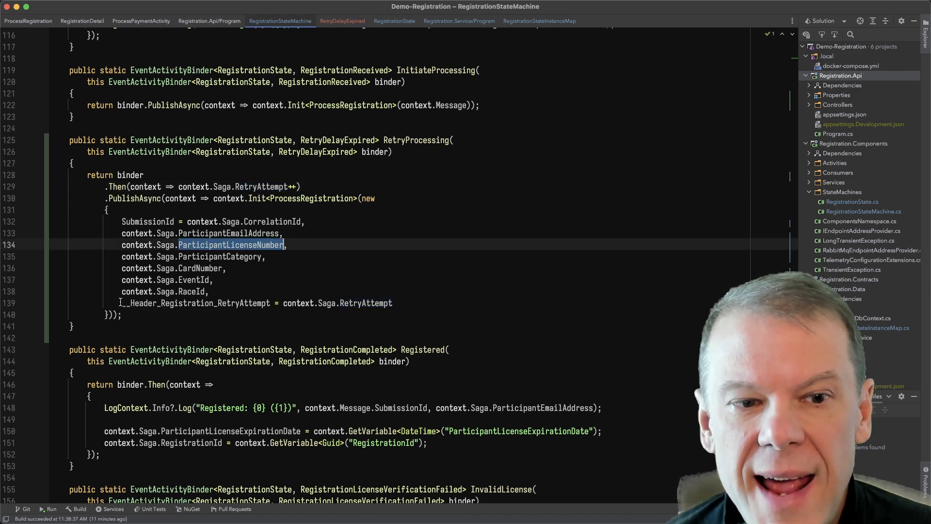
Step: Inspect the retry-attempt header assignment and open the ProcessRegistration record definition
{"action": "left_click_drag", "start_coordinate": [120, 302], "coordinate": [264, 304]}
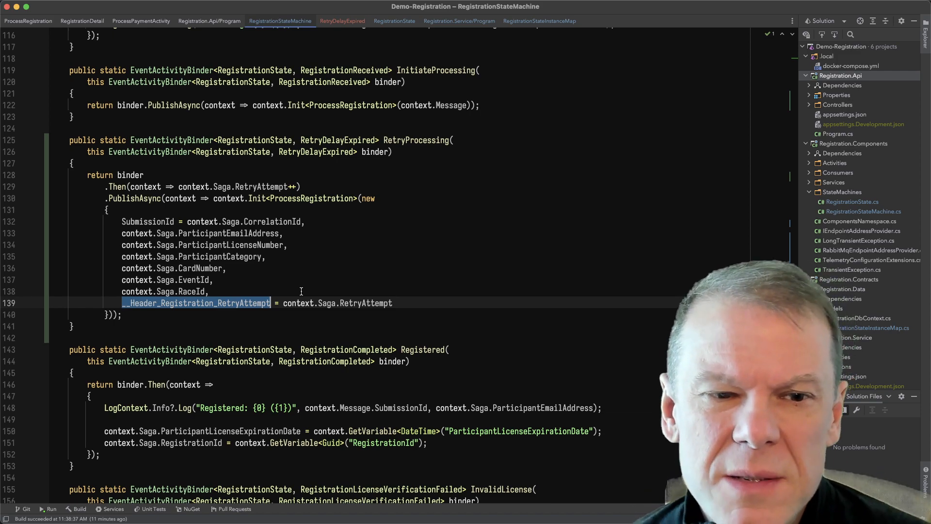
{"action": "double_click", "coordinate": [326, 302]}
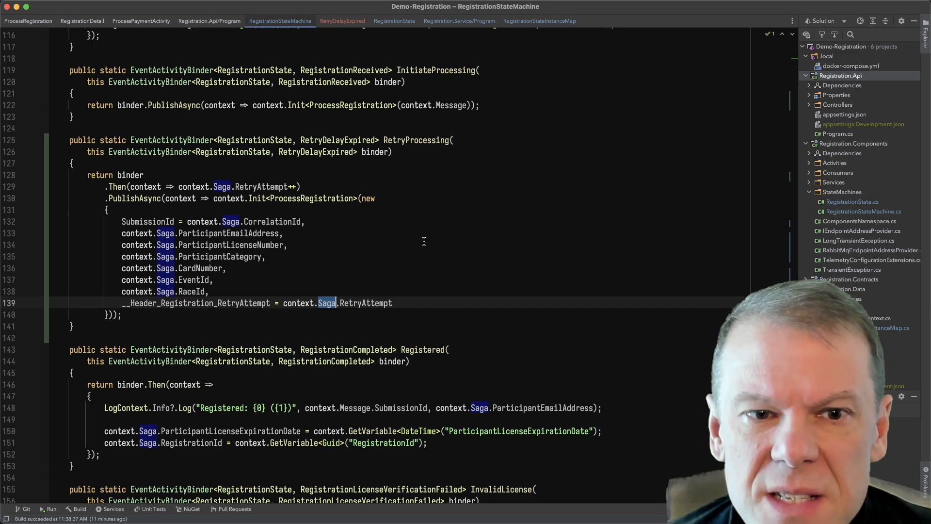
{"action": "left_click", "coordinate": [337, 197], "text": "ctrl"}
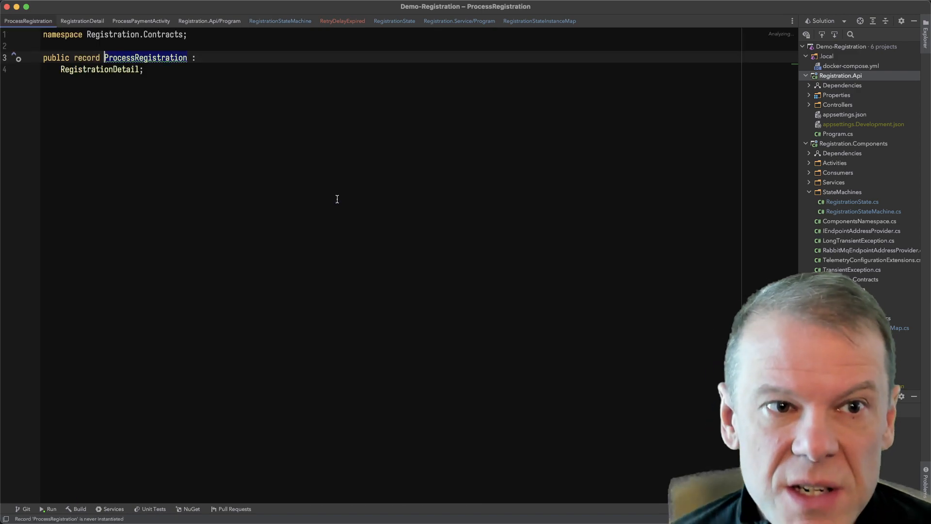
Step: Open ProcessRegistrationConsumer from usages, review its routing slip activities, and return to RegistrationStateMachine
{"action": "key", "text": "alt+F7"}
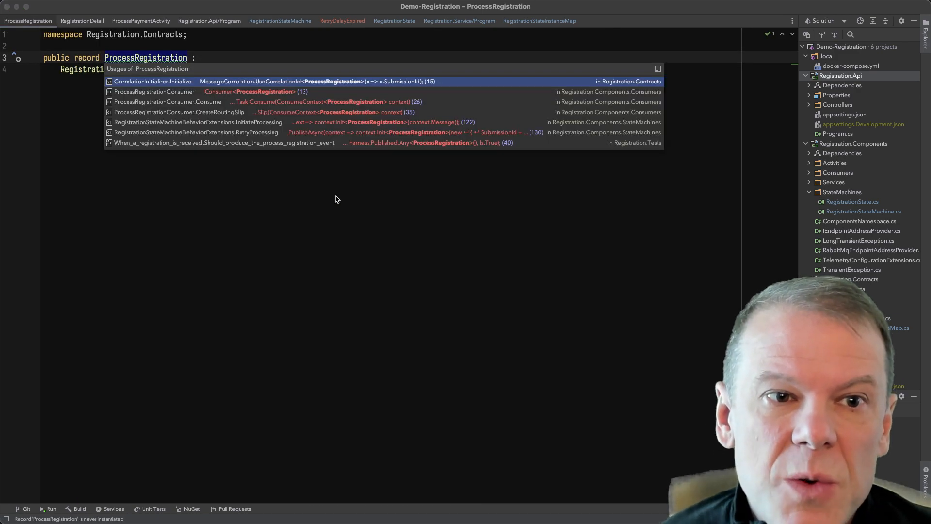
{"action": "key", "text": "Return"}
{"action": "scroll", "coordinate": [343, 251], "scroll_direction": "down", "scroll_amount": 5}
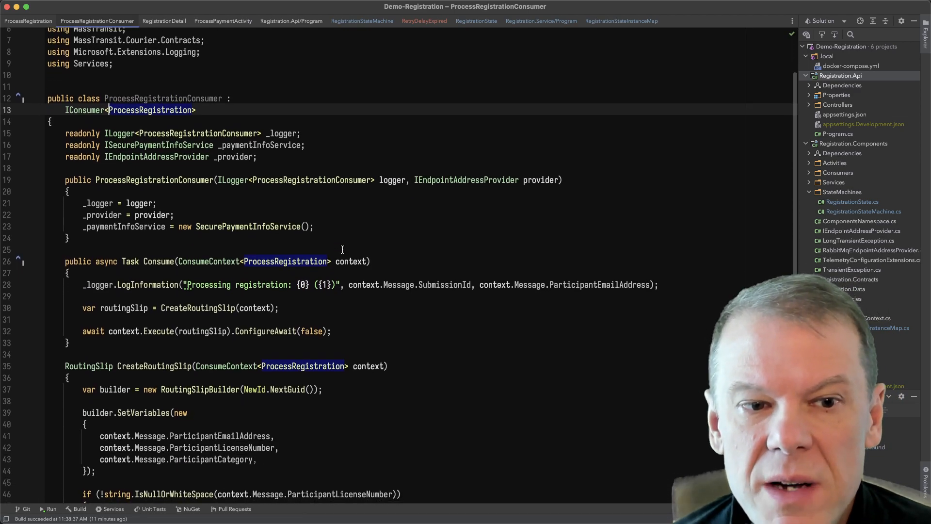
{"action": "scroll", "coordinate": [343, 251], "scroll_direction": "down", "scroll_amount": 5}
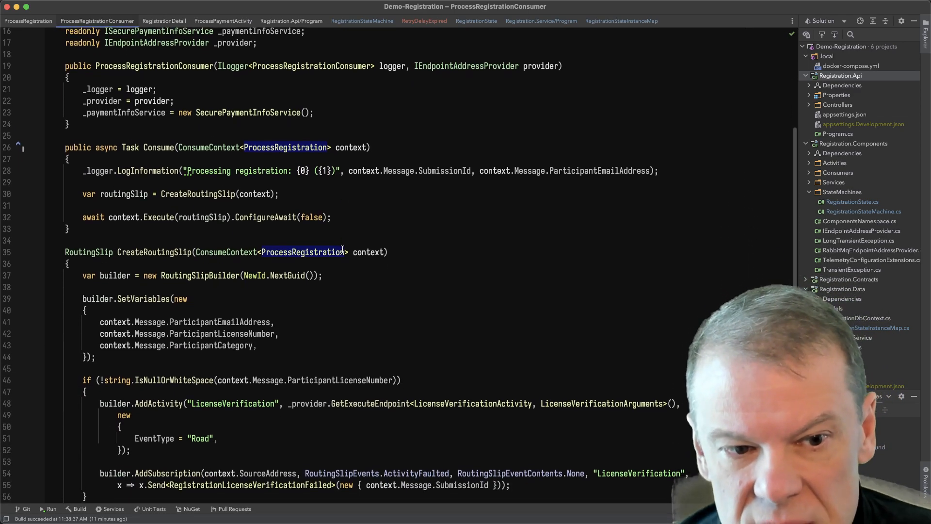
{"action": "scroll", "coordinate": [342, 251], "scroll_direction": "down", "scroll_amount": 3}
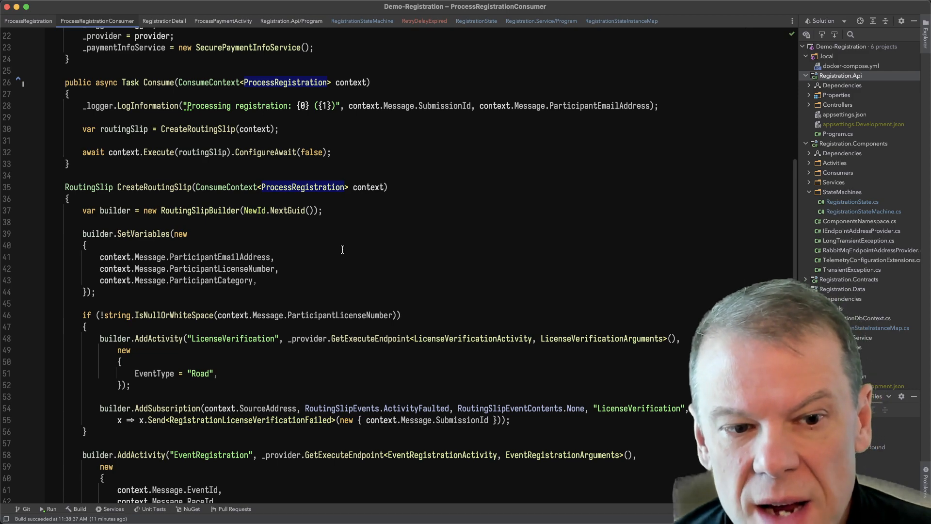
{"action": "scroll", "coordinate": [341, 250], "scroll_direction": "down", "scroll_amount": 3}
{"action": "scroll", "coordinate": [342, 250], "scroll_direction": "down", "scroll_amount": 2}
{"action": "scroll", "coordinate": [343, 250], "scroll_direction": "down", "scroll_amount": 2}
{"action": "scroll", "coordinate": [342, 249], "scroll_direction": "down", "scroll_amount": 2}
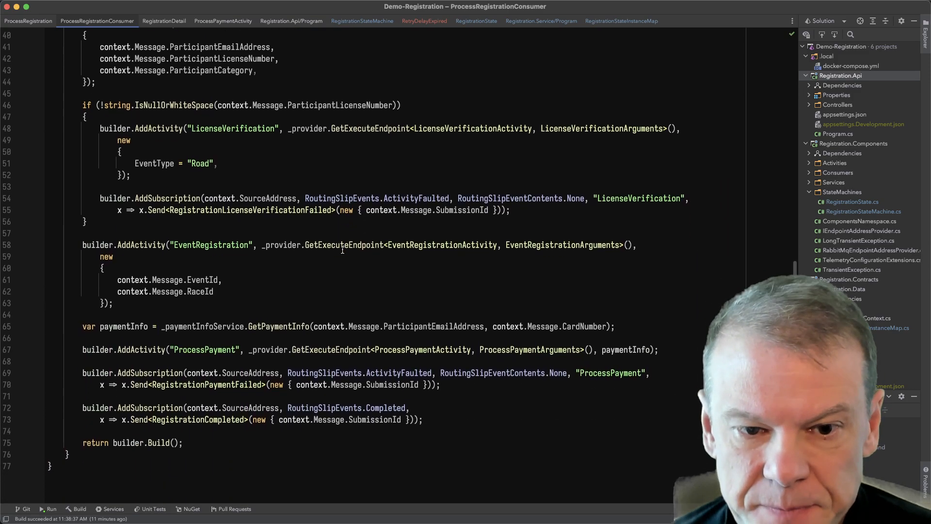
{"action": "scroll", "coordinate": [343, 250], "scroll_direction": "down", "scroll_amount": 1}
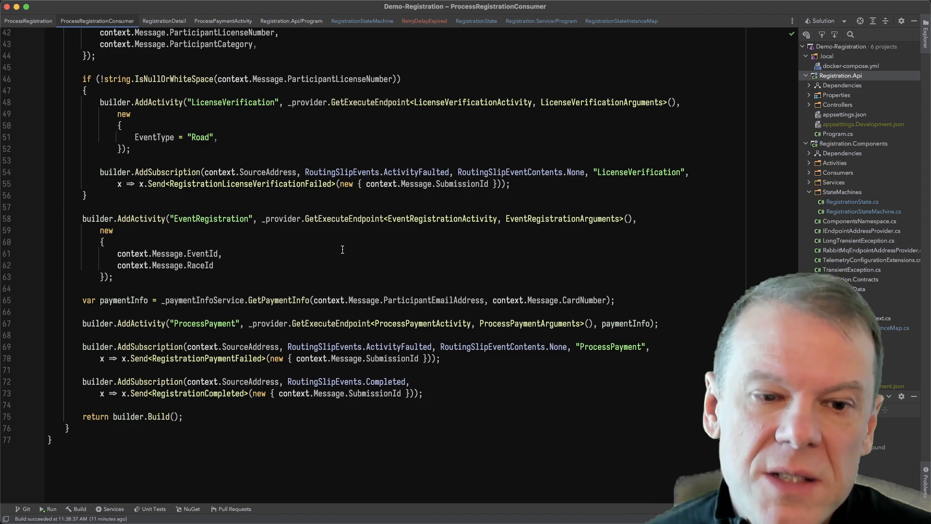
{"action": "left_click", "coordinate": [422, 267]}
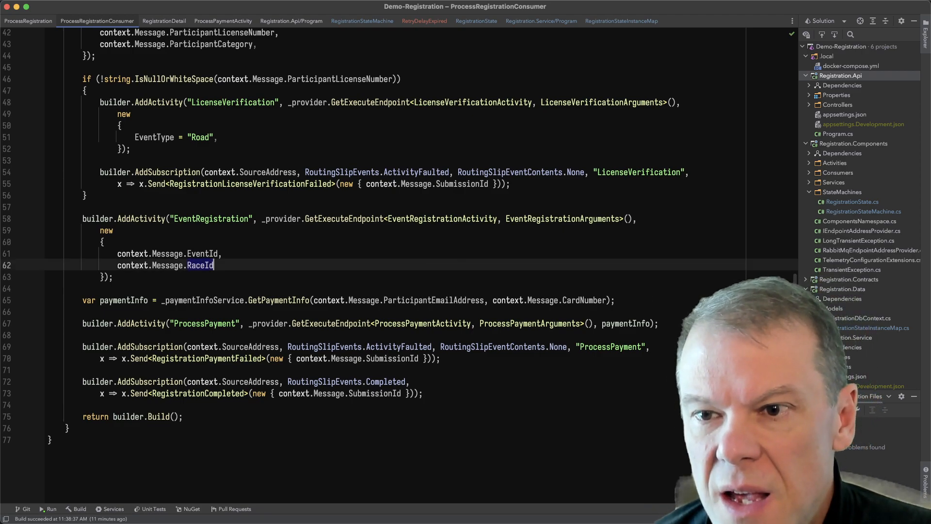
{"action": "left_click", "coordinate": [866, 211]}
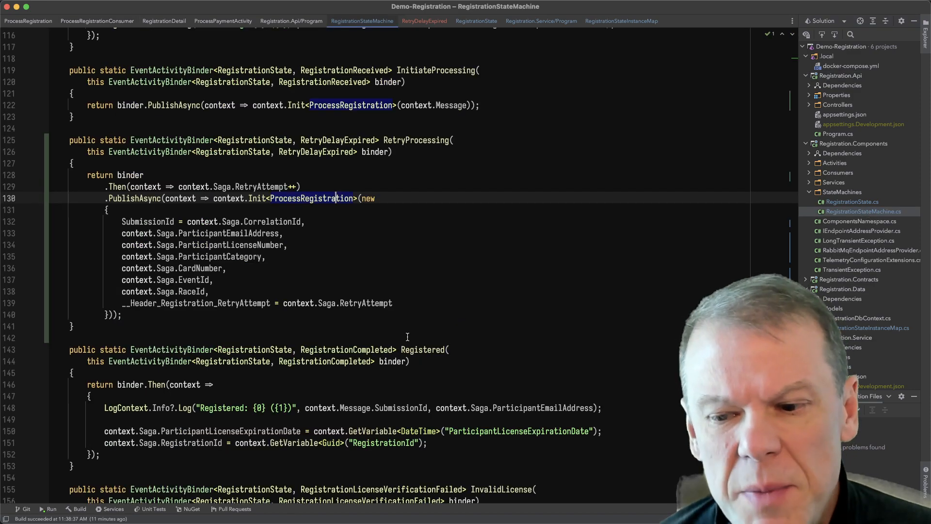
{"action": "scroll", "coordinate": [408, 337], "scroll_direction": "up", "scroll_amount": 10}
{"action": "scroll", "coordinate": [407, 336], "scroll_direction": "up", "scroll_amount": 8}
{"action": "scroll", "coordinate": [407, 336], "scroll_direction": "down", "scroll_amount": 3}
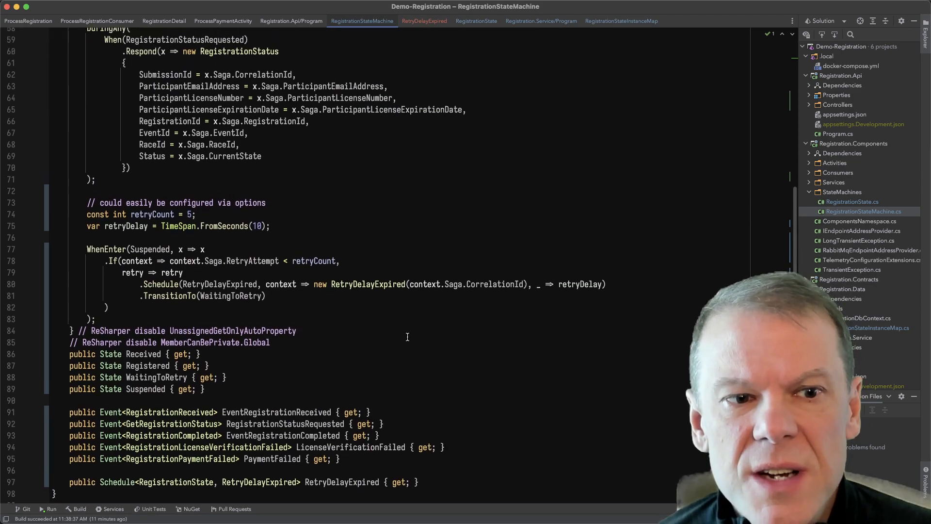
Step: Revisit the retry scheduling lines, expand the Activities folder, and switch to Jaeger UI
{"action": "left_click", "coordinate": [318, 283]}
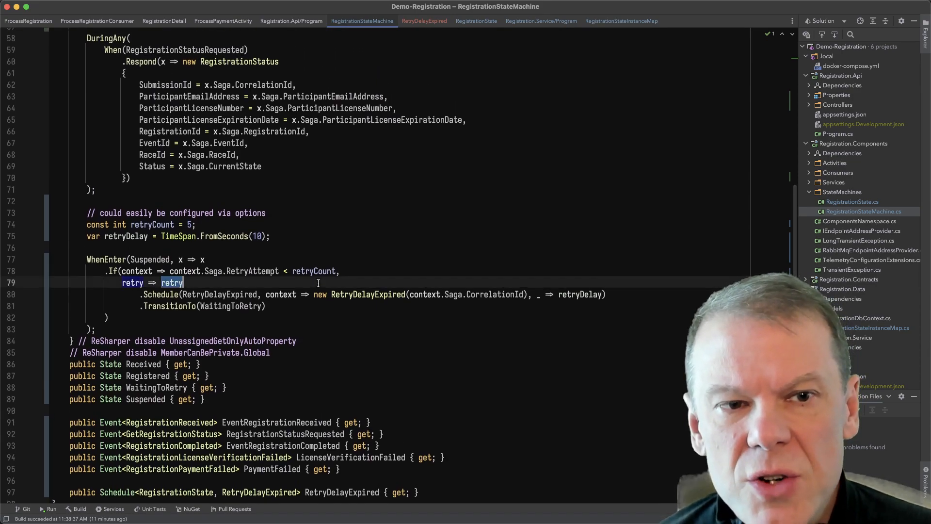
{"action": "scroll", "coordinate": [319, 283], "scroll_direction": "up", "scroll_amount": 5}
{"action": "scroll", "coordinate": [319, 282], "scroll_direction": "up", "scroll_amount": 3}
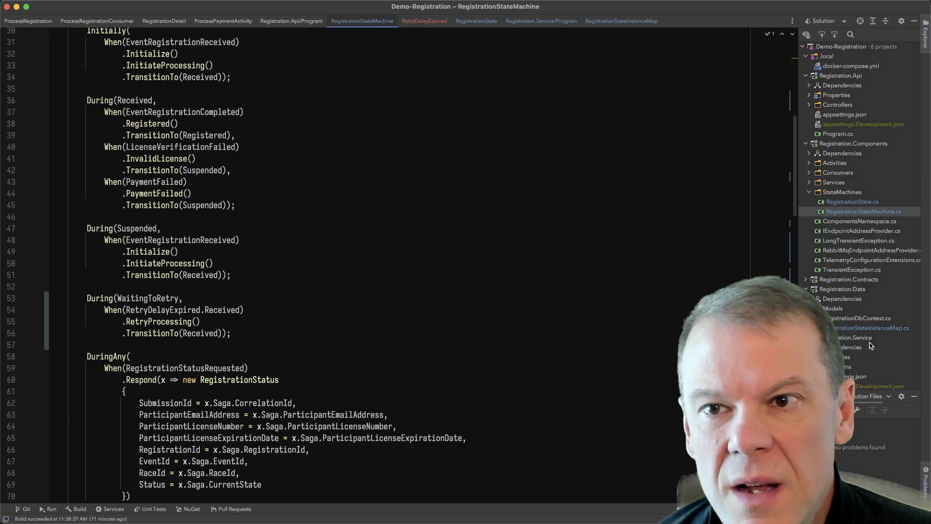
{"action": "scroll", "coordinate": [870, 346], "scroll_direction": "down", "scroll_amount": 1}
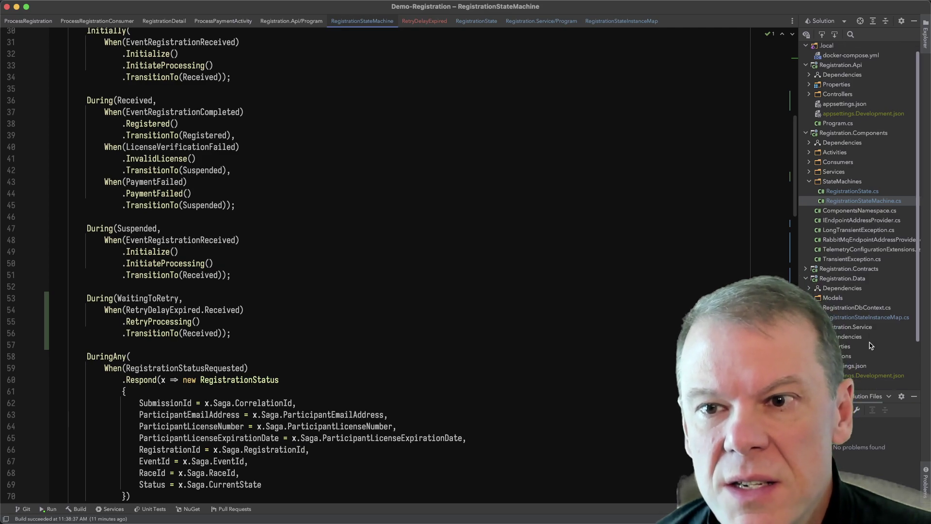
{"action": "left_click", "coordinate": [810, 152]}
{"action": "scroll", "coordinate": [846, 285], "scroll_direction": "down", "scroll_amount": 3}
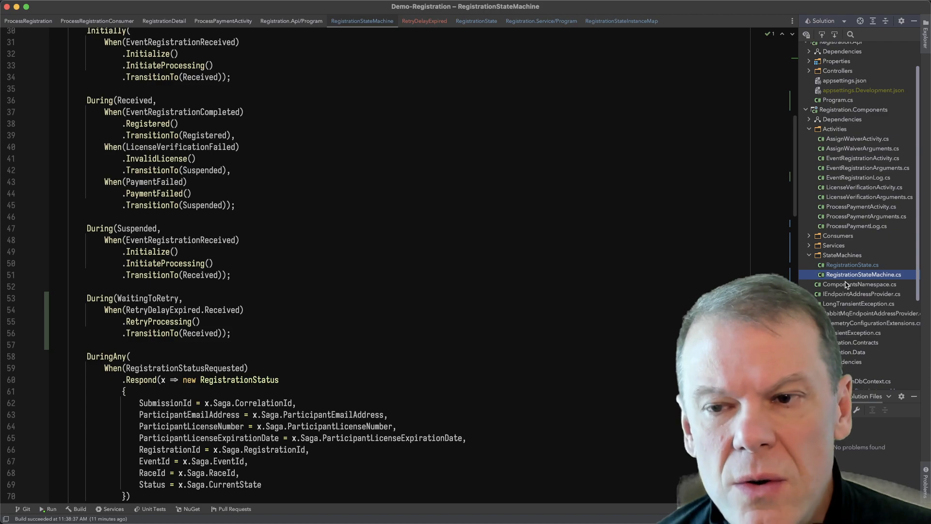
{"action": "scroll", "coordinate": [845, 284], "scroll_direction": "down", "scroll_amount": 4}
{"action": "scroll", "coordinate": [846, 284], "scroll_direction": "down", "scroll_amount": 2}
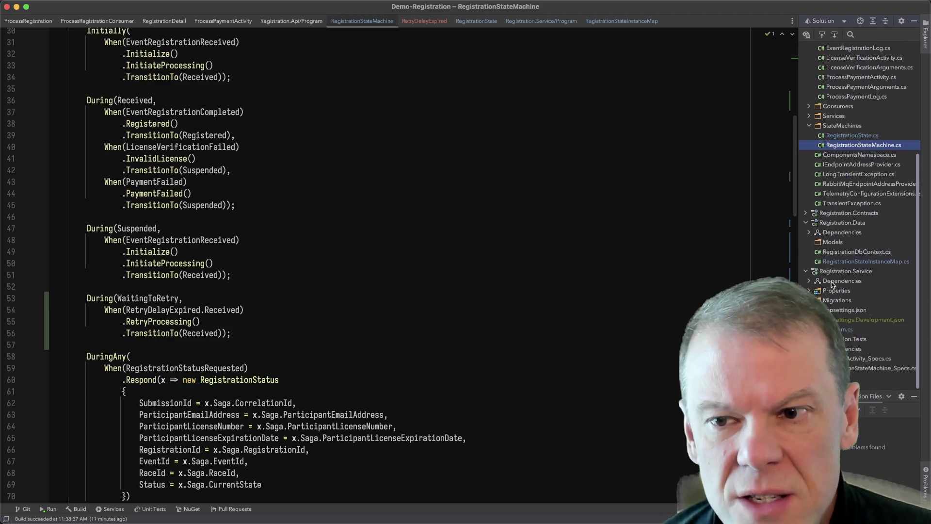
{"action": "left_click", "coordinate": [568, 311]}
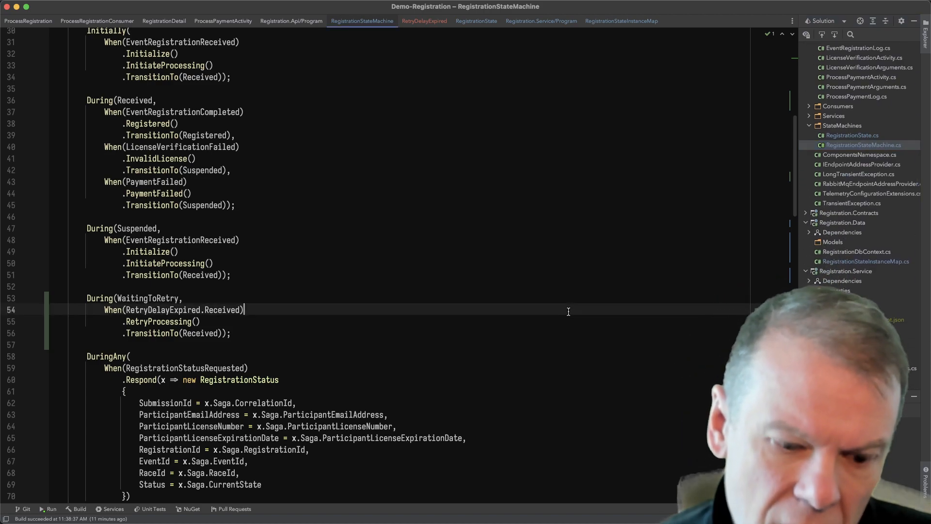
{"action": "key", "text": "super+Tab"}
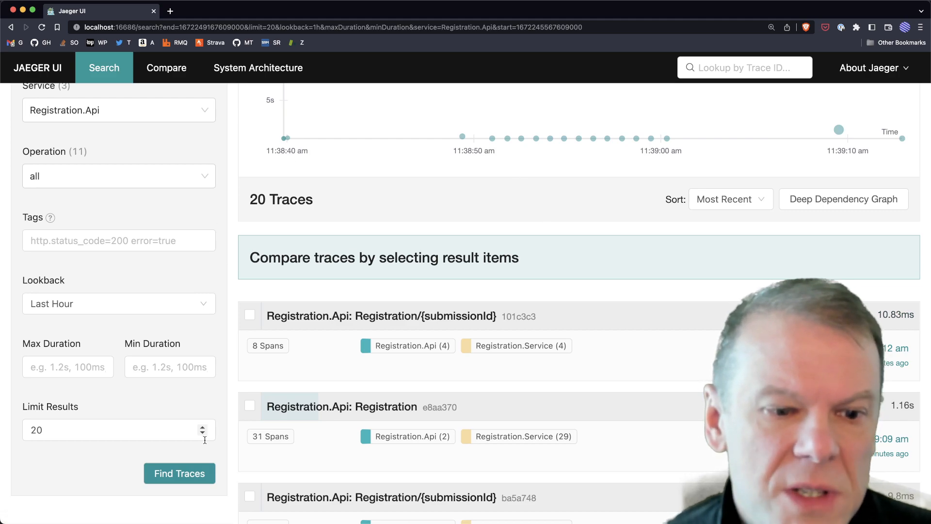
Step: Refresh the Registration.Api trace search and open the 55-span Registration trace
{"action": "left_click", "coordinate": [179, 473]}
{"action": "scroll", "coordinate": [617, 361], "scroll_direction": "down", "scroll_amount": 2}
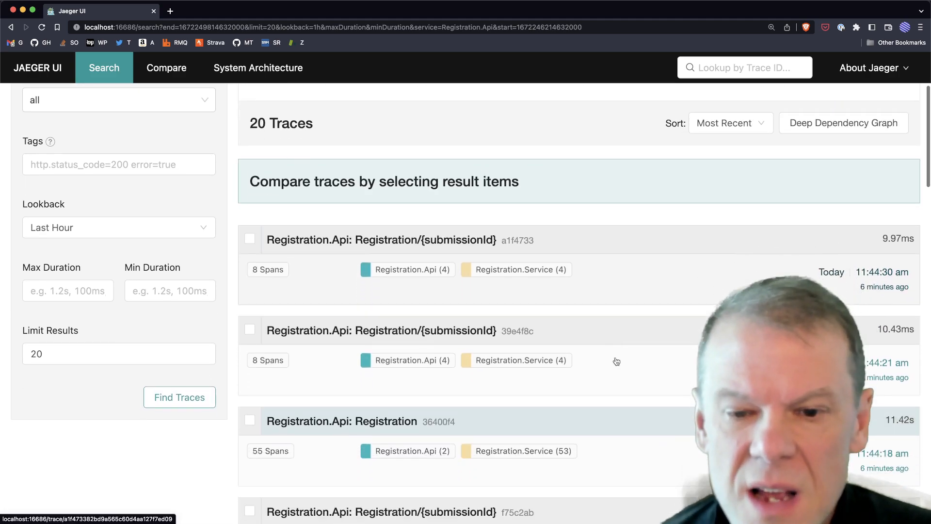
{"action": "scroll", "coordinate": [617, 361], "scroll_direction": "down", "scroll_amount": 3}
{"action": "scroll", "coordinate": [616, 361], "scroll_direction": "down", "scroll_amount": 2}
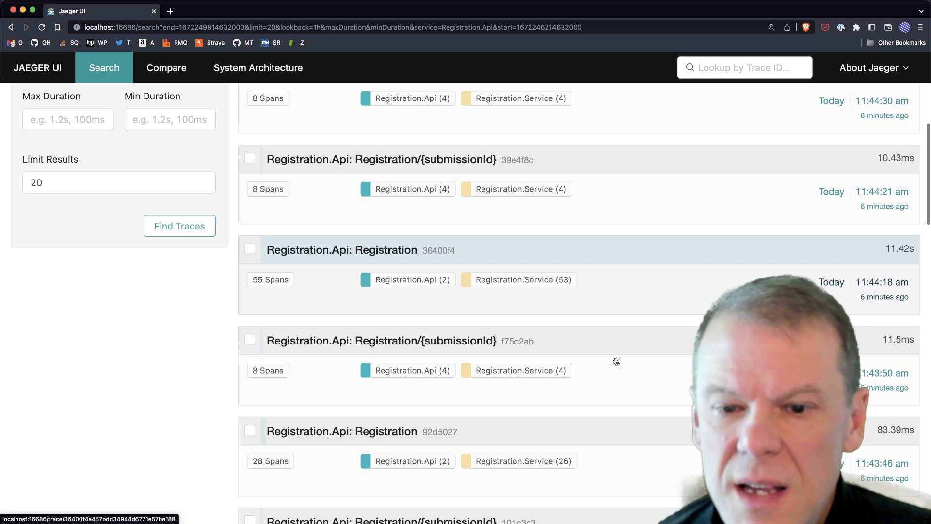
{"action": "left_click", "coordinate": [568, 306]}
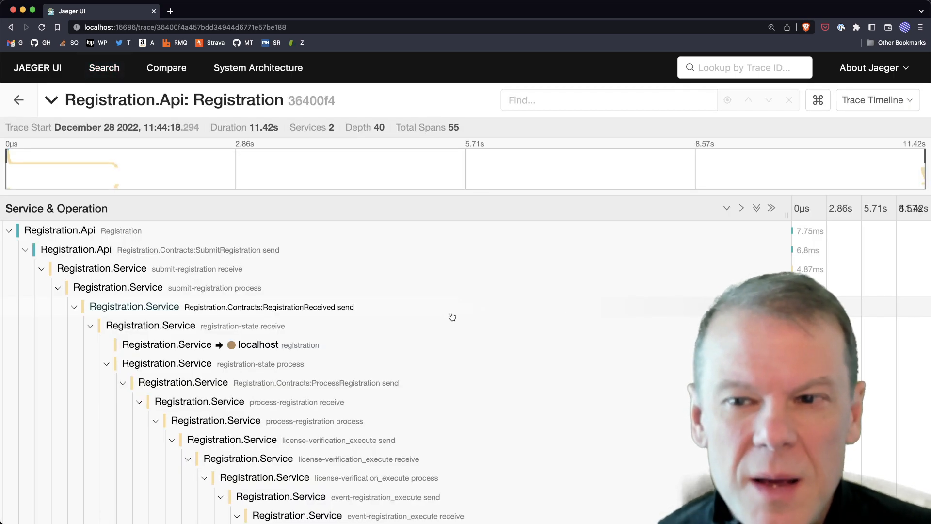
{"action": "scroll", "coordinate": [452, 316], "scroll_direction": "down", "scroll_amount": 3}
{"action": "scroll", "coordinate": [452, 317], "scroll_direction": "down", "scroll_amount": 3}
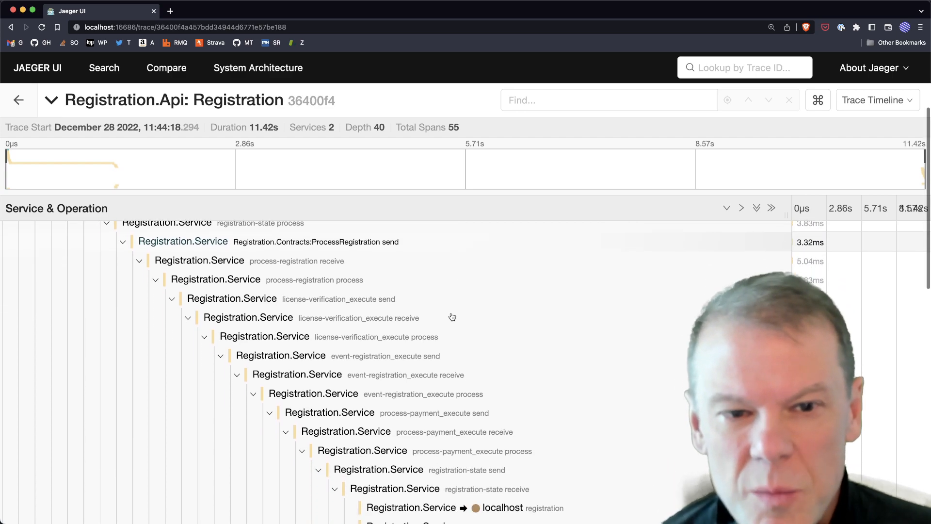
{"action": "scroll", "coordinate": [452, 317], "scroll_direction": "down", "scroll_amount": 3}
{"action": "scroll", "coordinate": [452, 317], "scroll_direction": "down", "scroll_amount": 3}
{"action": "scroll", "coordinate": [452, 317], "scroll_direction": "down", "scroll_amount": 3}
{"action": "scroll", "coordinate": [452, 317], "scroll_direction": "down", "scroll_amount": 3}
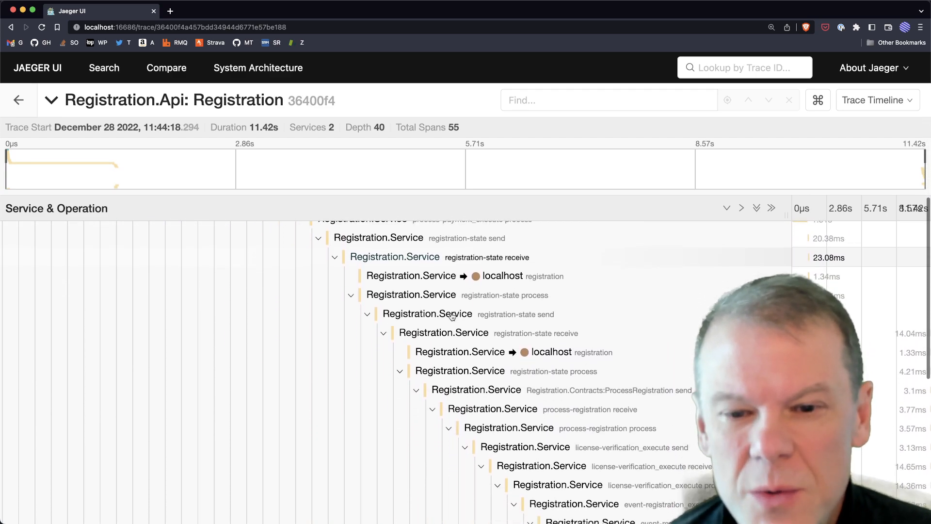
{"action": "scroll", "coordinate": [452, 316], "scroll_direction": "down", "scroll_amount": 3}
{"action": "scroll", "coordinate": [452, 316], "scroll_direction": "down", "scroll_amount": 3}
{"action": "scroll", "coordinate": [451, 317], "scroll_direction": "down", "scroll_amount": 3}
{"action": "scroll", "coordinate": [452, 316], "scroll_direction": "down", "scroll_amount": 2}
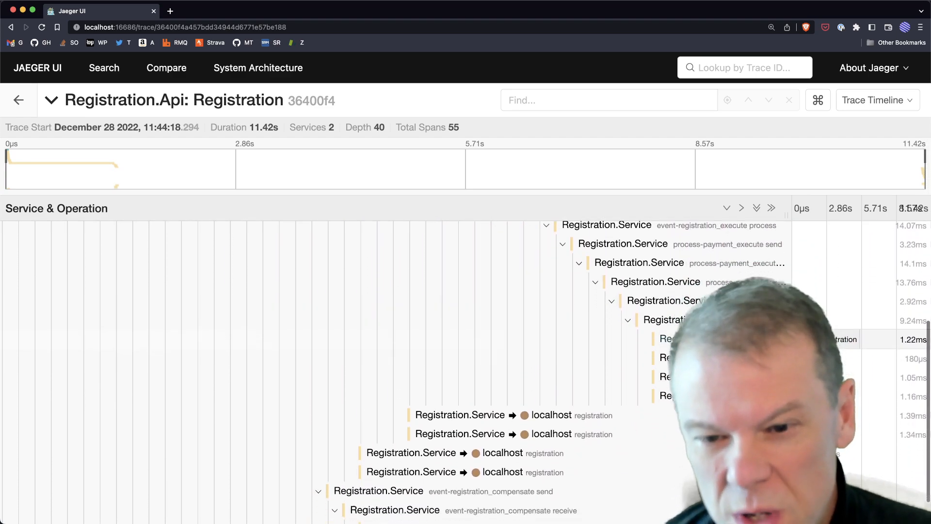
{"action": "scroll", "coordinate": [452, 317], "scroll_direction": "down", "scroll_amount": 2}
{"action": "scroll", "coordinate": [452, 317], "scroll_direction": "up", "scroll_amount": 3}
{"action": "scroll", "coordinate": [452, 316], "scroll_direction": "up", "scroll_amount": 3}
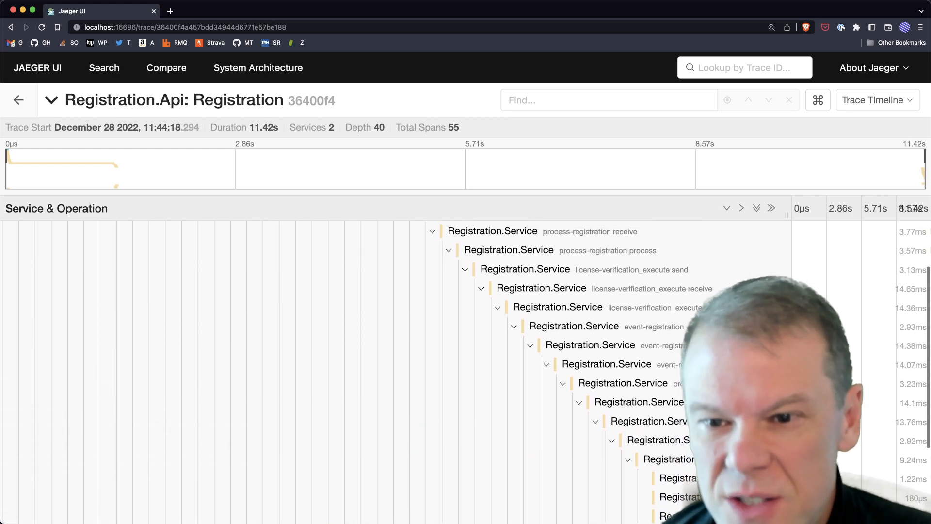
{"action": "scroll", "coordinate": [451, 317], "scroll_direction": "up", "scroll_amount": 3}
{"action": "scroll", "coordinate": [452, 317], "scroll_direction": "up", "scroll_amount": 3}
{"action": "scroll", "coordinate": [452, 316], "scroll_direction": "up", "scroll_amount": 3}
{"action": "scroll", "coordinate": [452, 316], "scroll_direction": "up", "scroll_amount": 3}
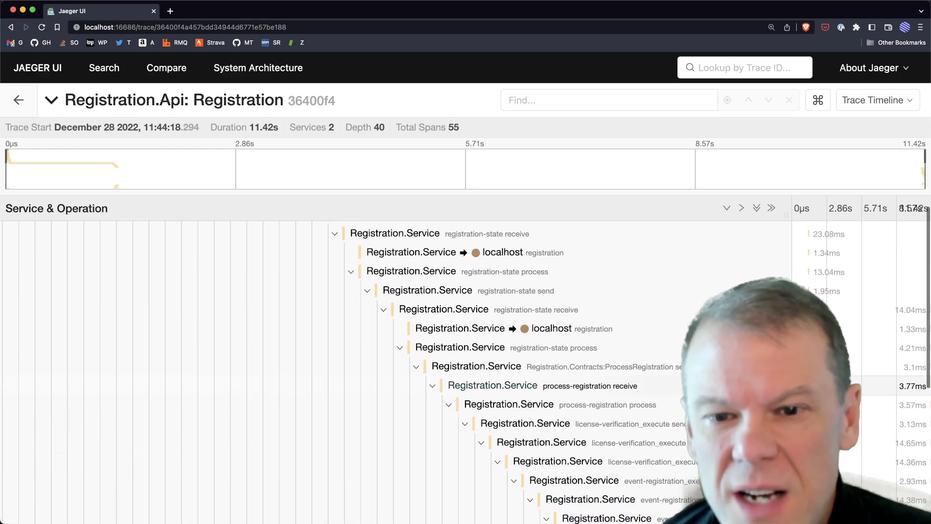
{"action": "scroll", "coordinate": [635, 322], "scroll_direction": "up", "scroll_amount": 2}
{"action": "scroll", "coordinate": [635, 322], "scroll_direction": "up", "scroll_amount": 2}
{"action": "scroll", "coordinate": [636, 321], "scroll_direction": "up", "scroll_amount": 2}
{"action": "scroll", "coordinate": [636, 322], "scroll_direction": "up", "scroll_amount": 2}
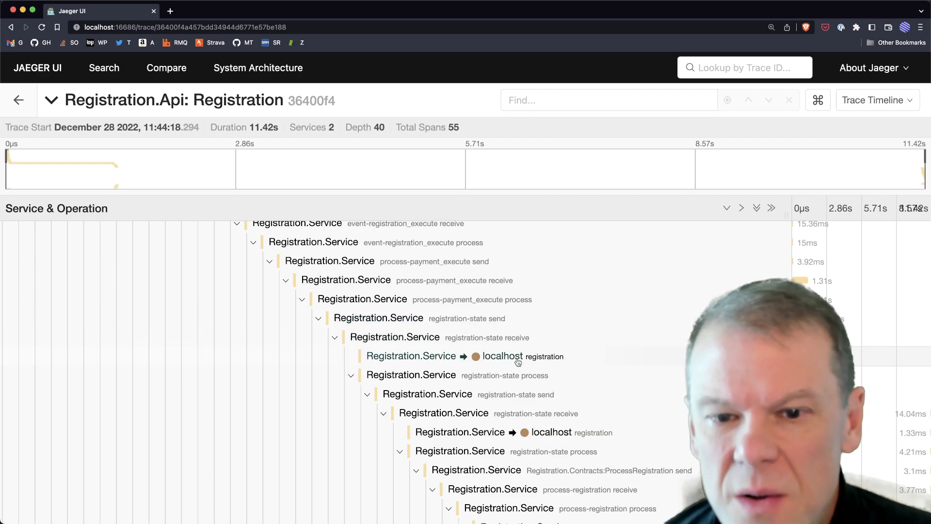
{"action": "scroll", "coordinate": [418, 376], "scroll_direction": "down", "scroll_amount": 1}
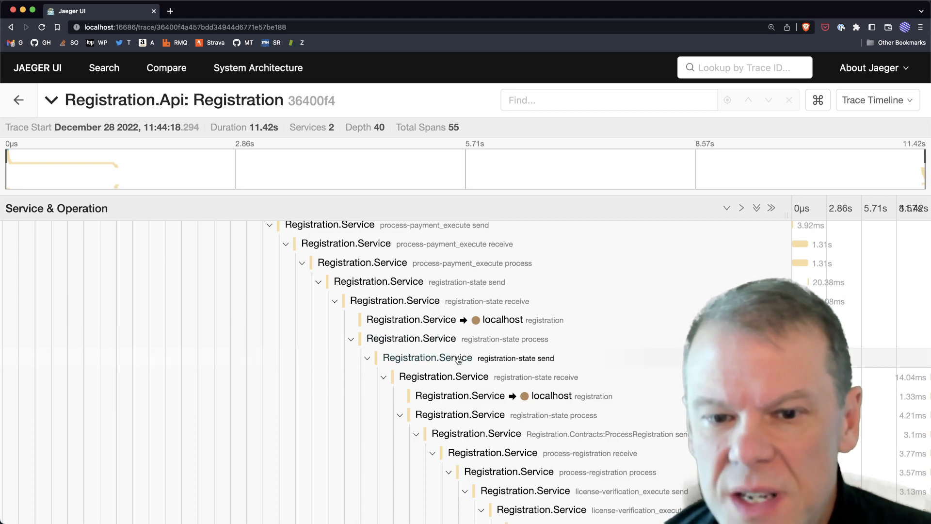
Step: Inspect the registration-state receive span under the send span and reveal its tags
{"action": "left_click", "coordinate": [367, 358]}
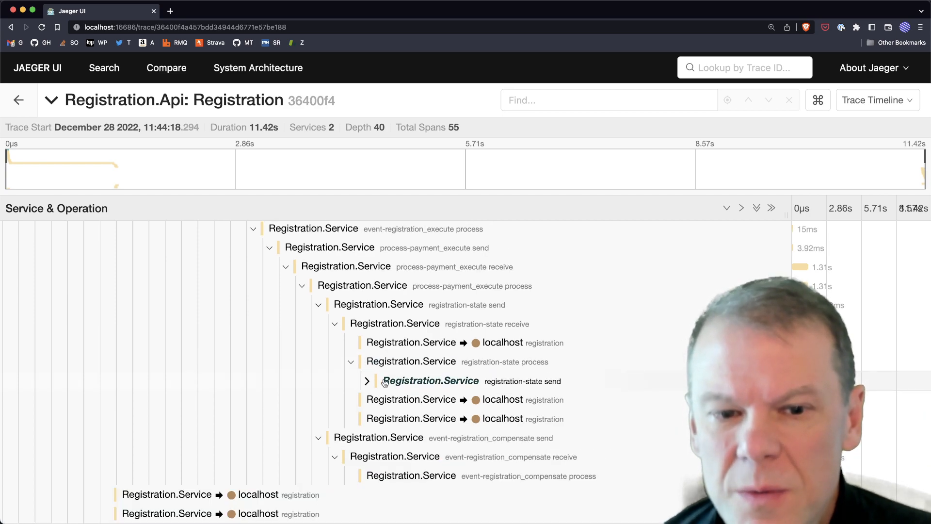
{"action": "left_click", "coordinate": [367, 381]}
{"action": "left_click", "coordinate": [444, 400]}
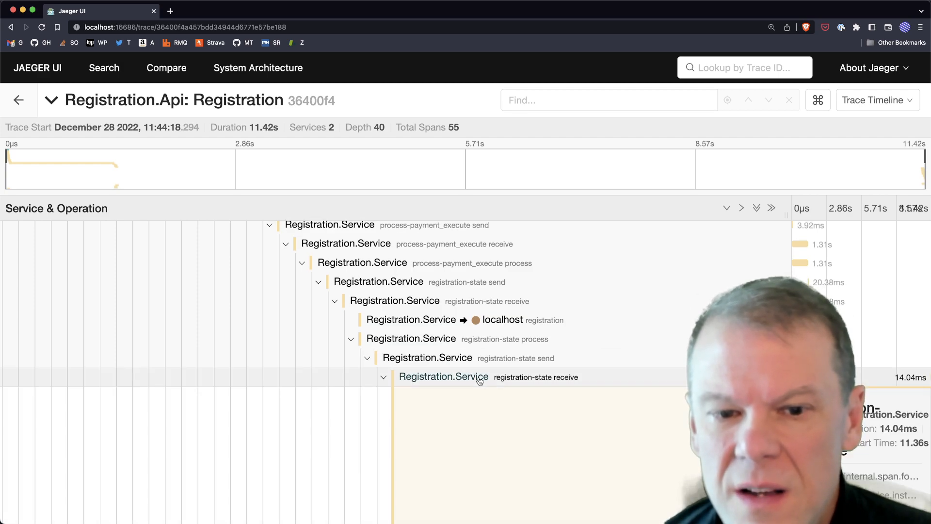
{"action": "scroll", "coordinate": [562, 403], "scroll_direction": "down", "scroll_amount": 1}
{"action": "scroll", "coordinate": [562, 403], "scroll_direction": "down", "scroll_amount": 1}
{"action": "scroll", "coordinate": [562, 403], "scroll_direction": "right", "scroll_amount": 3}
{"action": "scroll", "coordinate": [562, 403], "scroll_direction": "right", "scroll_amount": 3}
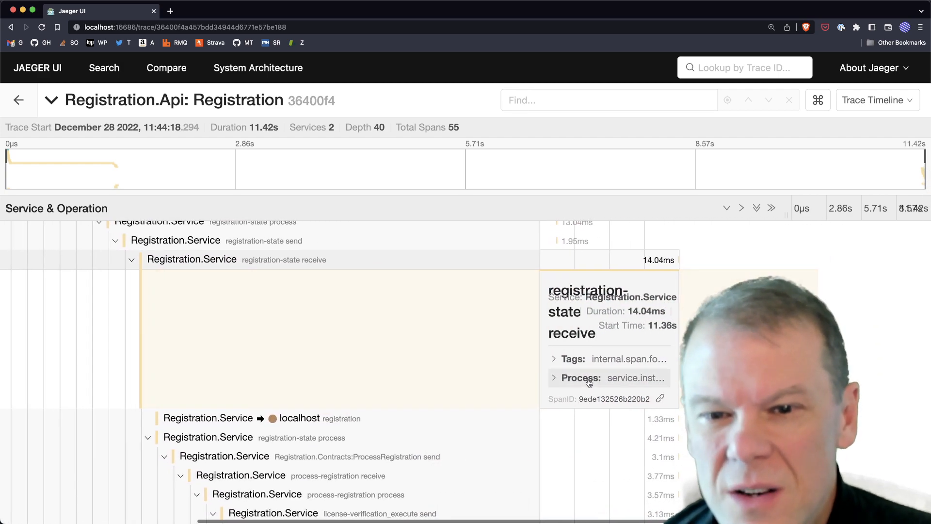
{"action": "left_click", "coordinate": [588, 361]}
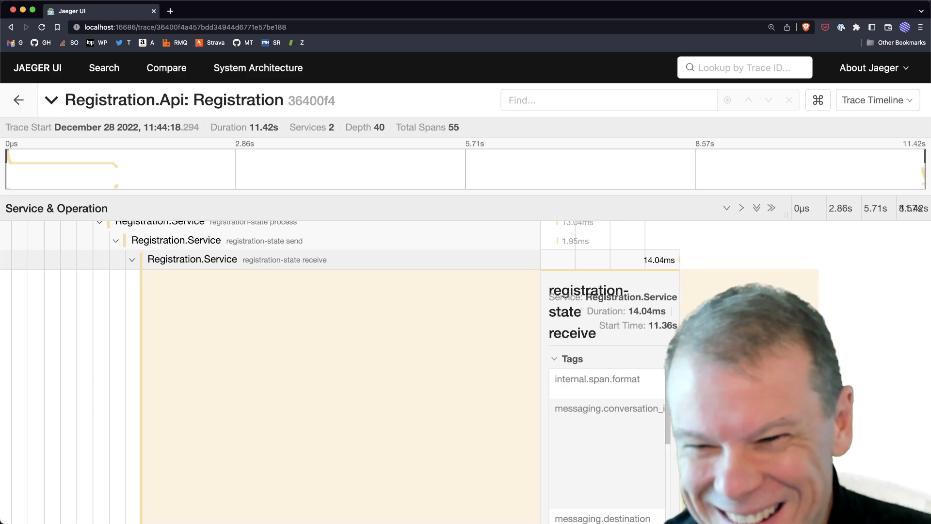
{"action": "scroll", "coordinate": [588, 360], "scroll_direction": "down", "scroll_amount": 1}
{"action": "scroll", "coordinate": [588, 360], "scroll_direction": "down", "scroll_amount": 5}
{"action": "scroll", "coordinate": [589, 360], "scroll_direction": "down", "scroll_amount": 3}
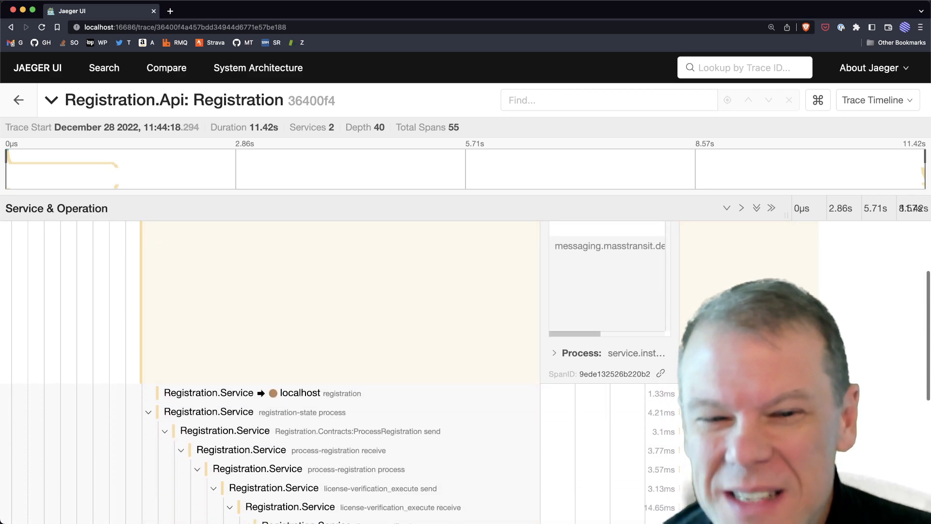
{"action": "scroll", "coordinate": [588, 361], "scroll_direction": "up", "scroll_amount": 4}
{"action": "scroll", "coordinate": [291, 364], "scroll_direction": "up", "scroll_amount": 5}
{"action": "scroll", "coordinate": [291, 364], "scroll_direction": "up", "scroll_amount": 2}
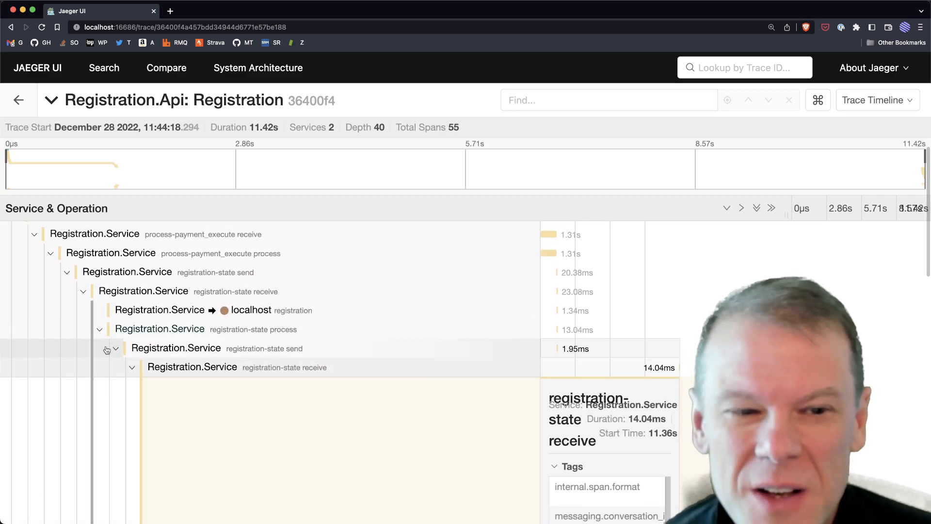
Step: Collapse the receive span, widen the names column, and reopen its children
{"action": "left_click", "coordinate": [135, 368]}
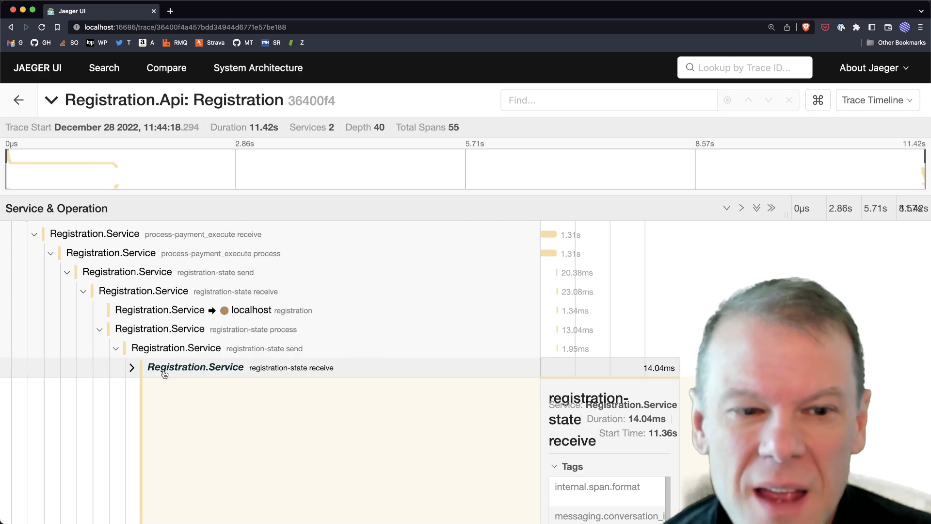
{"action": "left_click_drag", "start_coordinate": [88, 371], "coordinate": [177, 373]}
{"action": "scroll", "coordinate": [292, 349], "scroll_direction": "up", "scroll_amount": 3}
{"action": "scroll", "coordinate": [291, 350], "scroll_direction": "down", "scroll_amount": 3}
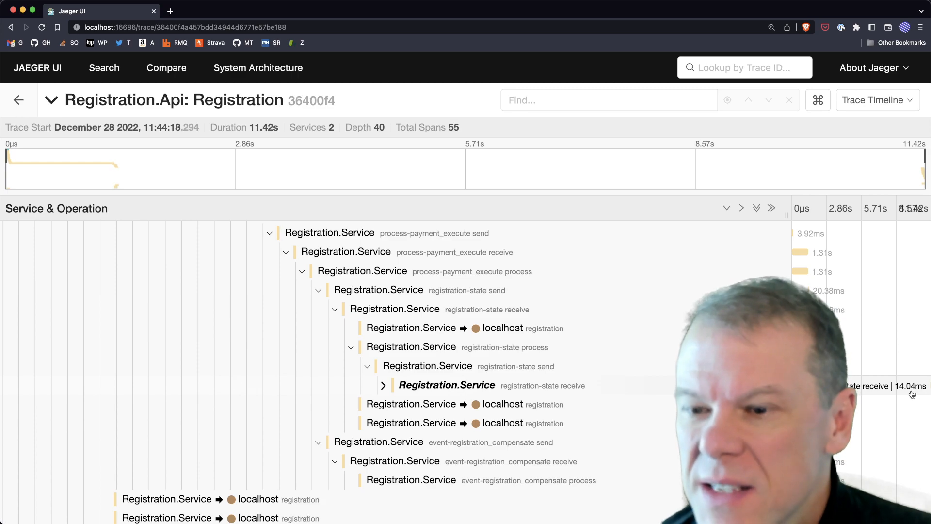
{"action": "left_click", "coordinate": [383, 385]}
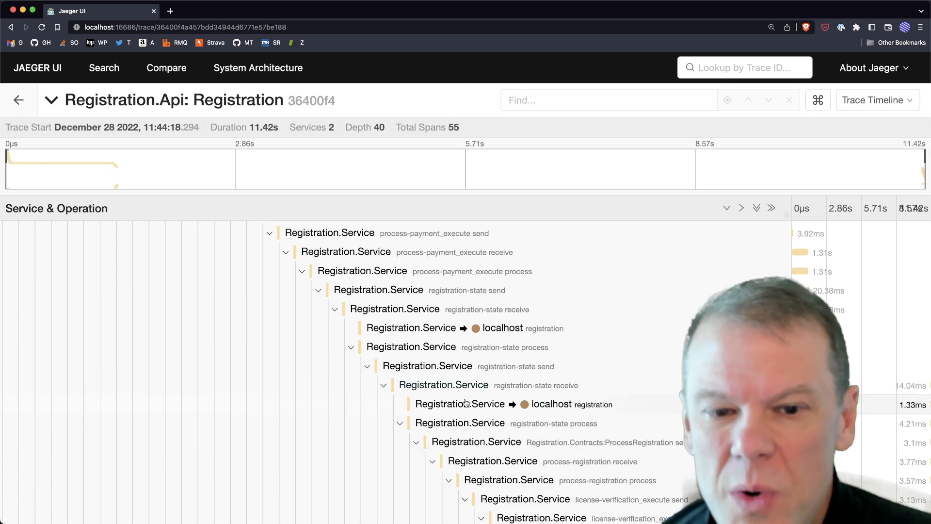
{"action": "scroll", "coordinate": [489, 407], "scroll_direction": "down", "scroll_amount": 4}
{"action": "scroll", "coordinate": [488, 407], "scroll_direction": "down", "scroll_amount": 3}
{"action": "scroll", "coordinate": [510, 363], "scroll_direction": "down", "scroll_amount": 5}
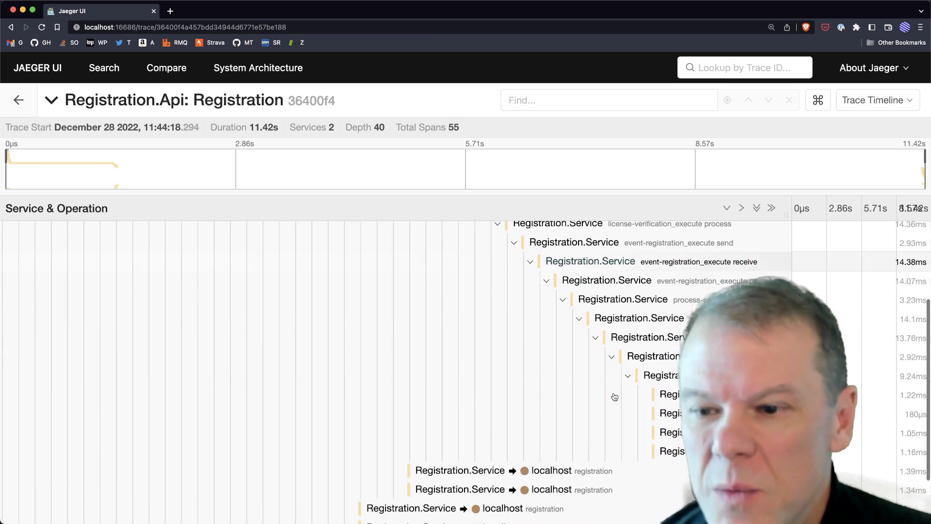
{"action": "scroll", "coordinate": [615, 396], "scroll_direction": "down", "scroll_amount": 3}
{"action": "scroll", "coordinate": [614, 396], "scroll_direction": "down", "scroll_amount": 1}
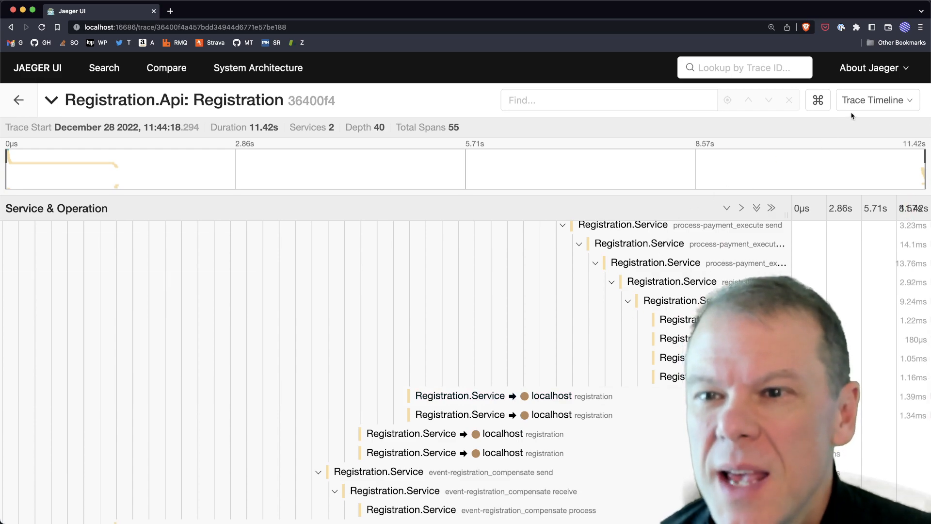
{"action": "left_click", "coordinate": [877, 100]}
Step: Show the trace as a spans table, then switch to Trace Statistics
{"action": "left_click", "coordinate": [852, 167]}
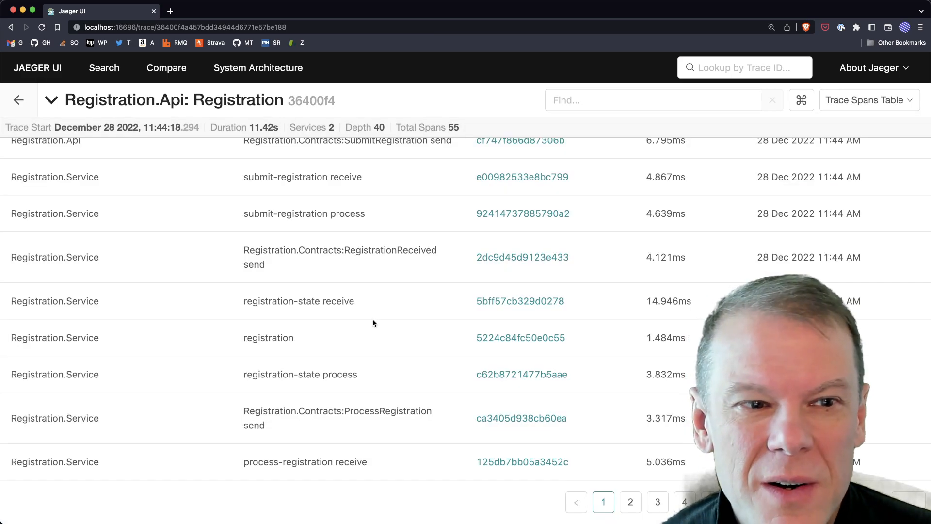
{"action": "scroll", "coordinate": [374, 322], "scroll_direction": "up", "scroll_amount": 5}
{"action": "scroll", "coordinate": [363, 306], "scroll_direction": "up", "scroll_amount": 2}
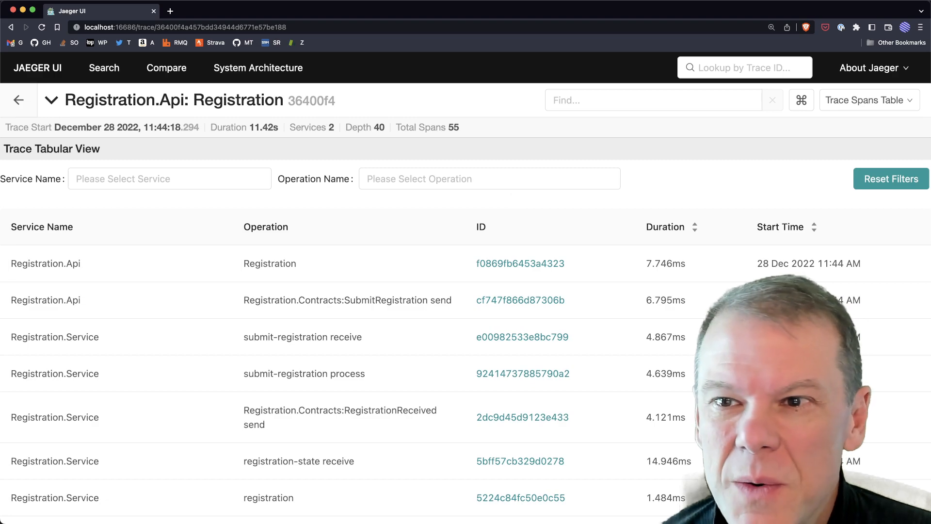
{"action": "left_click", "coordinate": [870, 100]}
{"action": "left_click", "coordinate": [848, 170]}
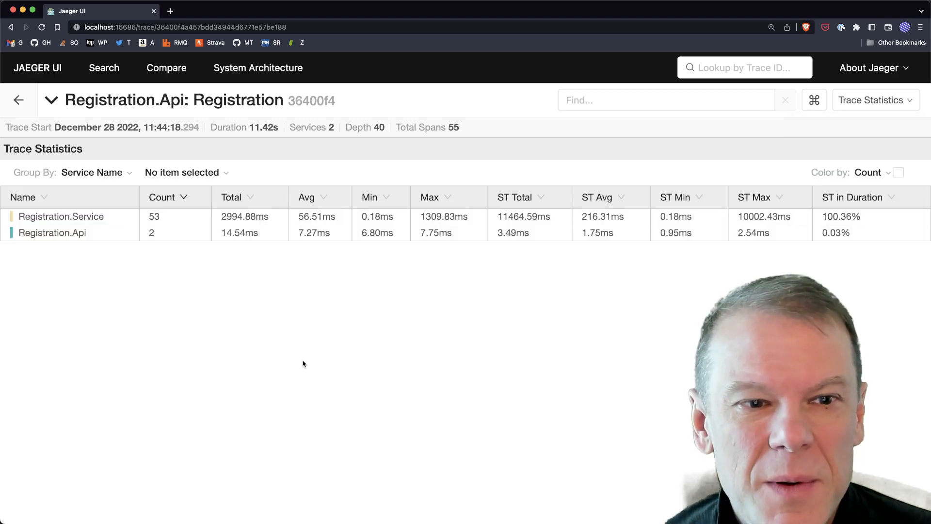
Step: Group the statistics by Operation Name, then return to search results and the state machine code
{"action": "left_click", "coordinate": [182, 172]}
{"action": "left_click", "coordinate": [118, 172]}
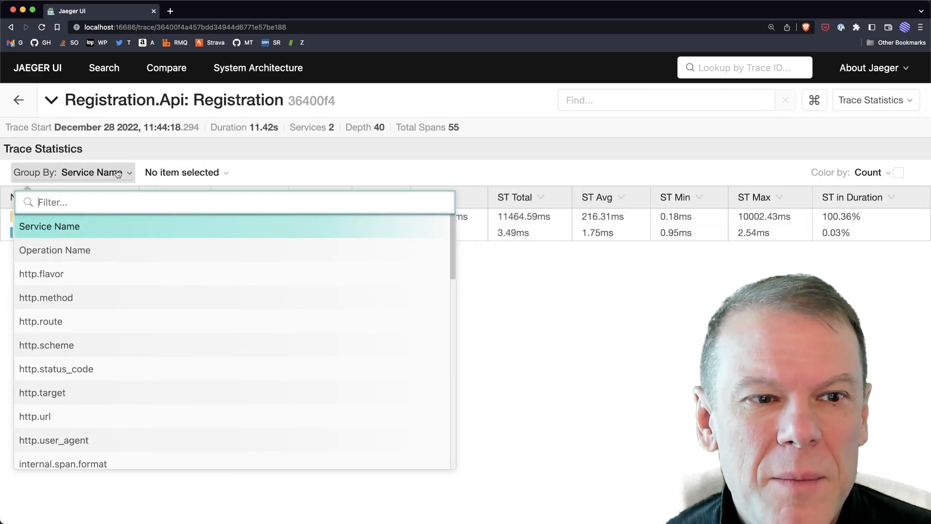
{"action": "left_click", "coordinate": [54, 249]}
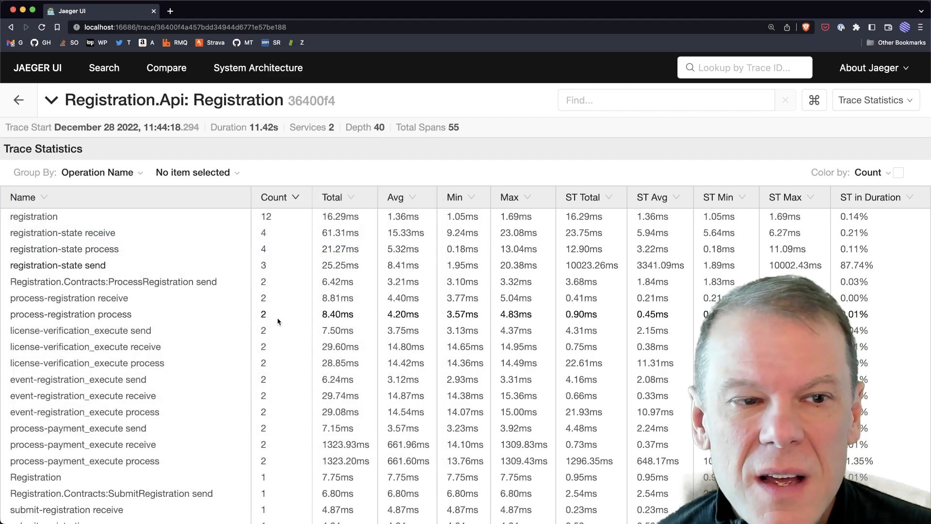
{"action": "scroll", "coordinate": [278, 321], "scroll_direction": "down", "scroll_amount": 3}
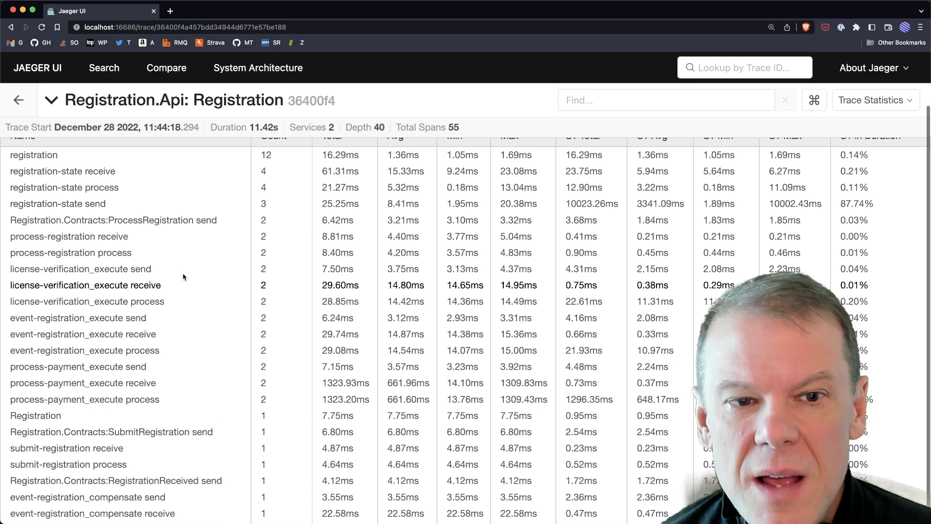
{"action": "scroll", "coordinate": [184, 277], "scroll_direction": "up", "scroll_amount": 1}
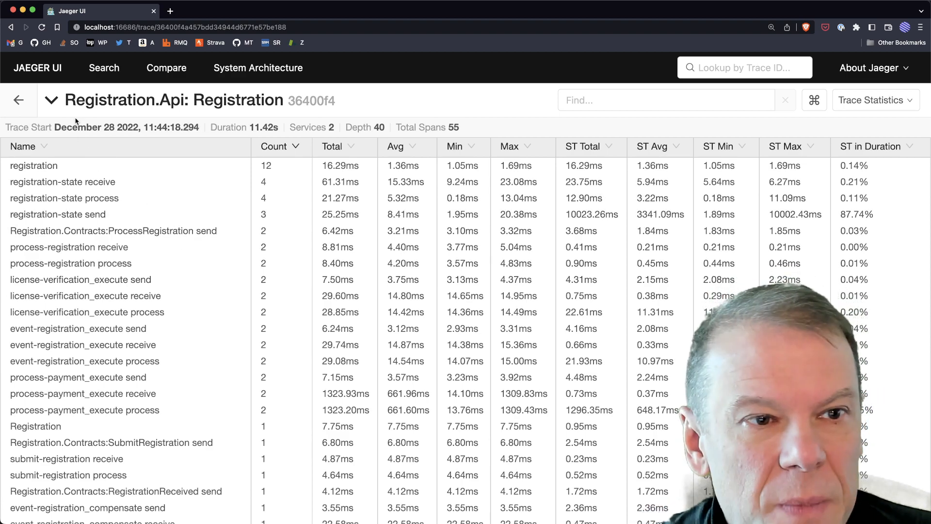
{"action": "left_click", "coordinate": [19, 100]}
{"action": "key", "text": "super+Tab"}
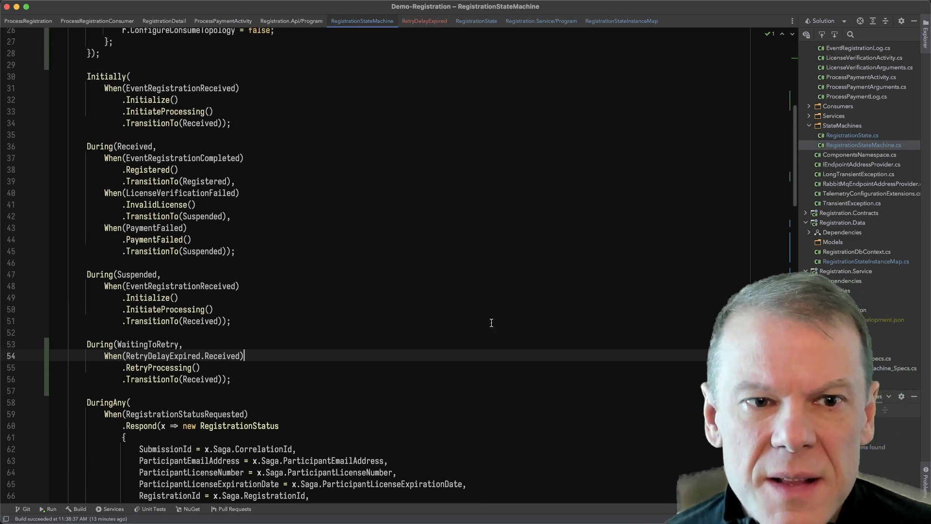
{"action": "scroll", "coordinate": [491, 322], "scroll_direction": "up", "scroll_amount": 5}
{"action": "scroll", "coordinate": [492, 322], "scroll_direction": "up", "scroll_amount": 3}
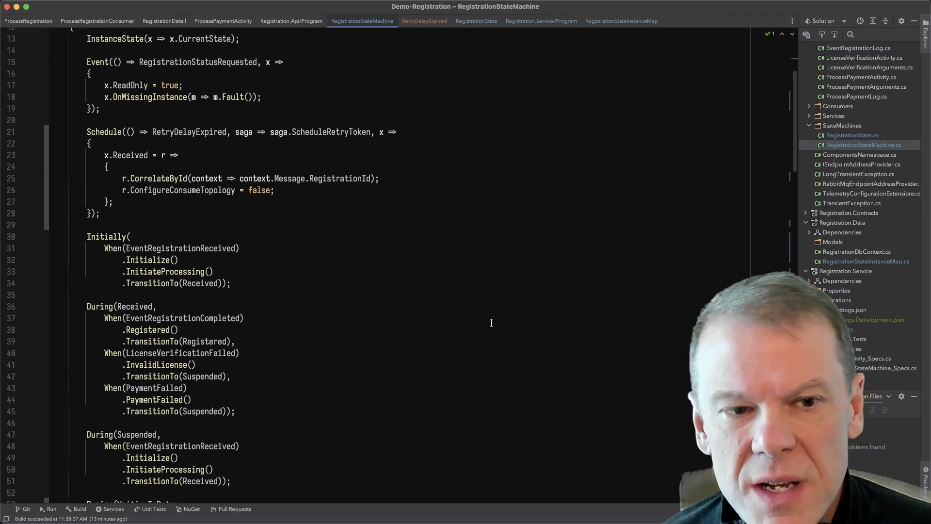
{"action": "scroll", "coordinate": [492, 322], "scroll_direction": "up", "scroll_amount": 4}
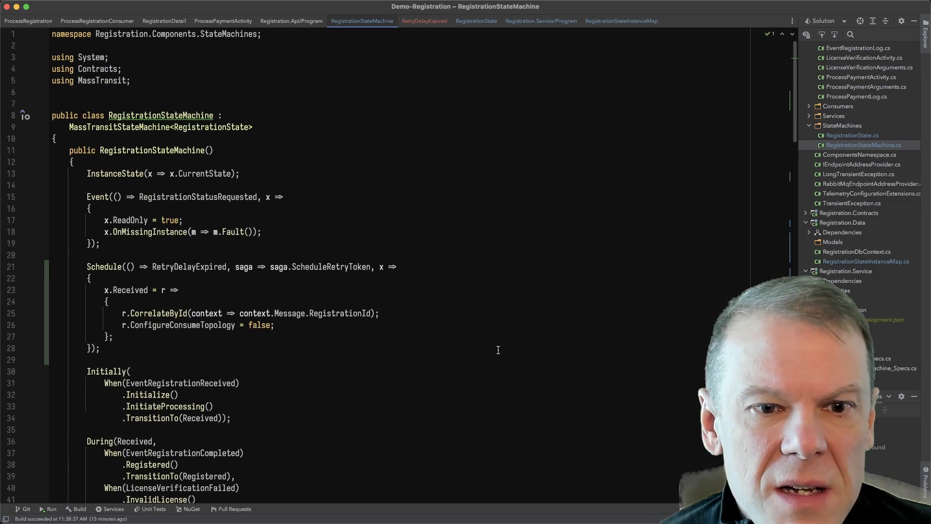
{"action": "scroll", "coordinate": [497, 345], "scroll_direction": "down", "scroll_amount": 2}
{"action": "scroll", "coordinate": [496, 345], "scroll_direction": "down", "scroll_amount": 2}
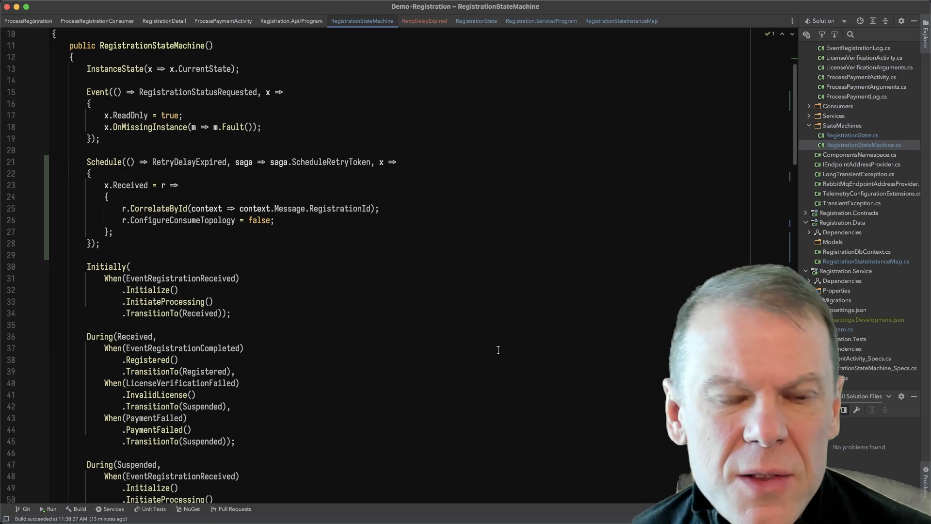